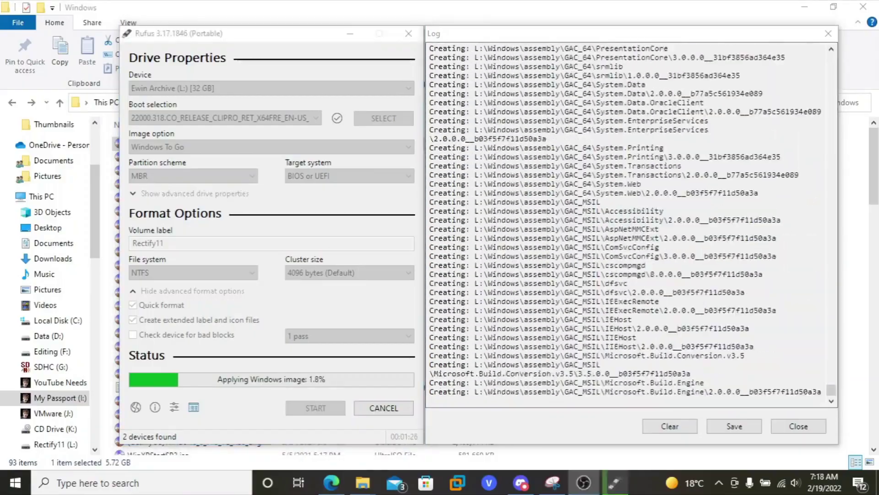
Focus Rufus while it finishes applying the Windows image to the Rectify11 drive.
left_click(324, 39)
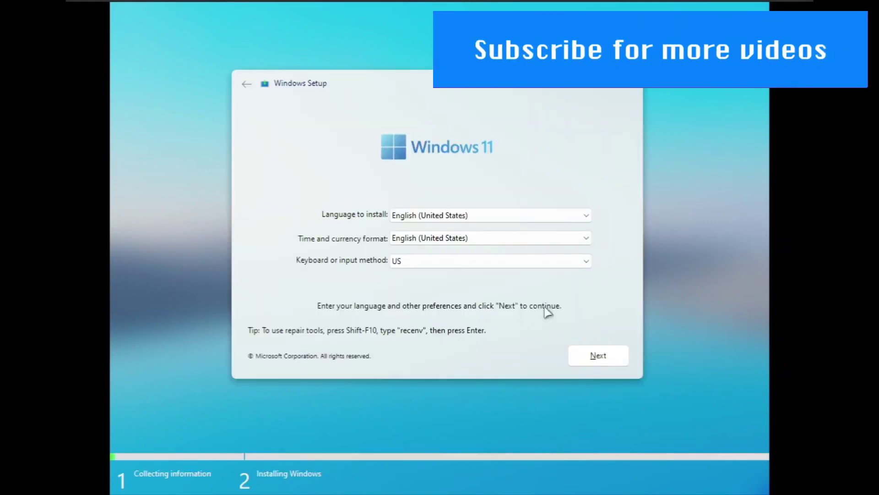
Keep the default language settings, skip the product key and accept the licence terms.
left_click(588, 357)
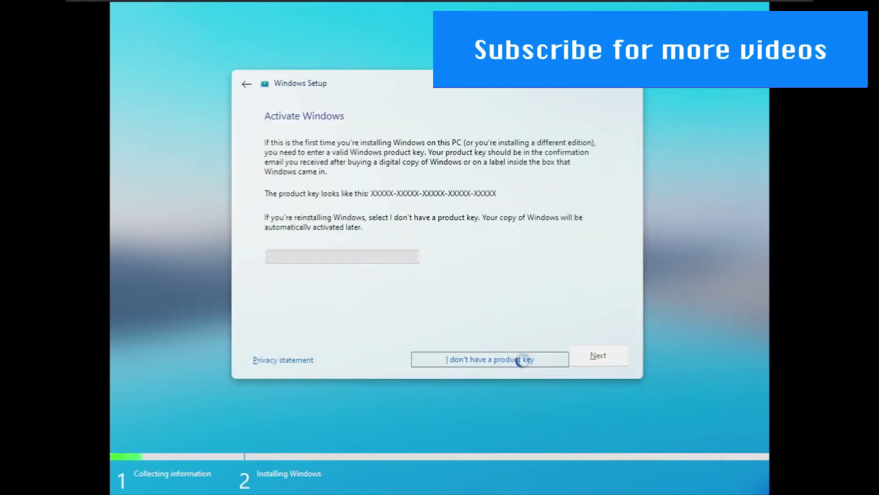
left_click(524, 359)
left_click(269, 328)
left_click(598, 355)
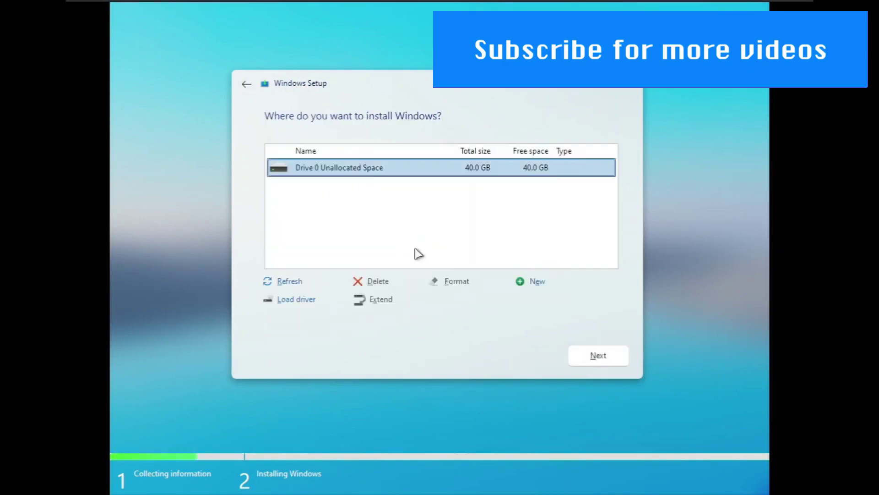
Partition the 40 GB unallocated Drive 0 and start installing Windows on it.
left_click(520, 281)
left_click(549, 308)
left_click(548, 304)
left_click(591, 356)
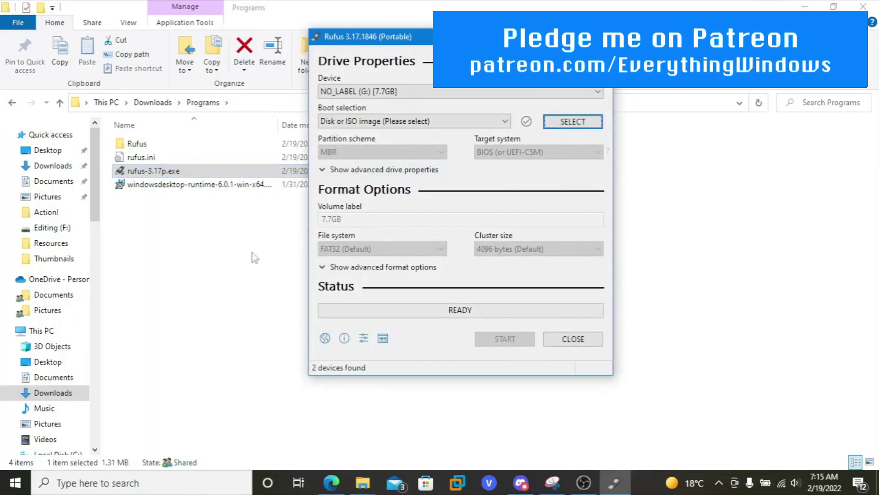
Load the 22000.318 Rectify11 ISO into Rufus from the Windows ISOs folder.
left_click(363, 483)
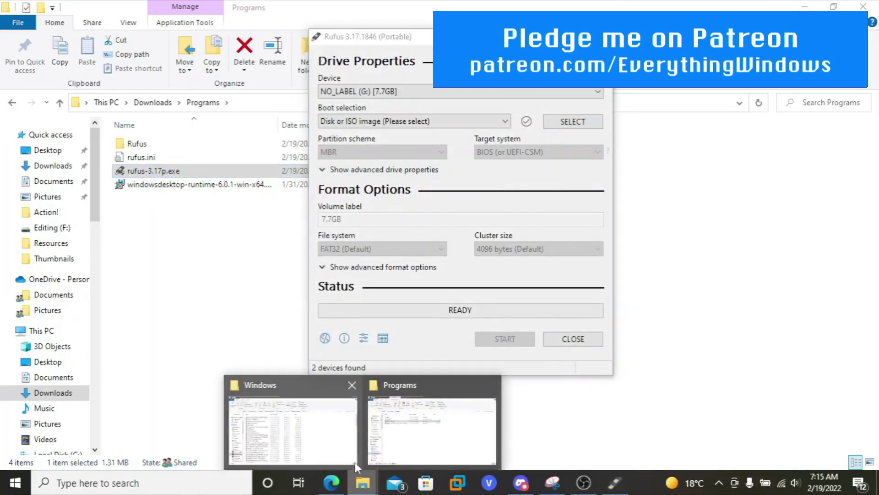
left_click(338, 450)
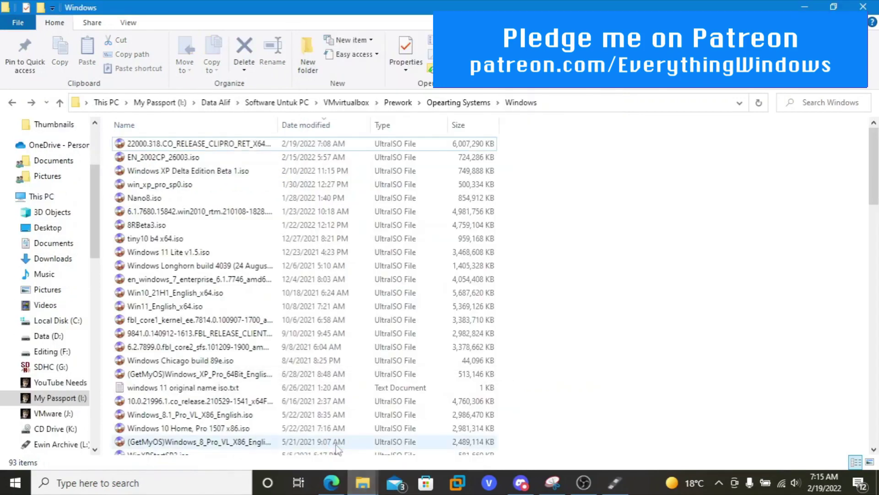
left_click(613, 483)
left_click_drag(216, 145, 370, 129)
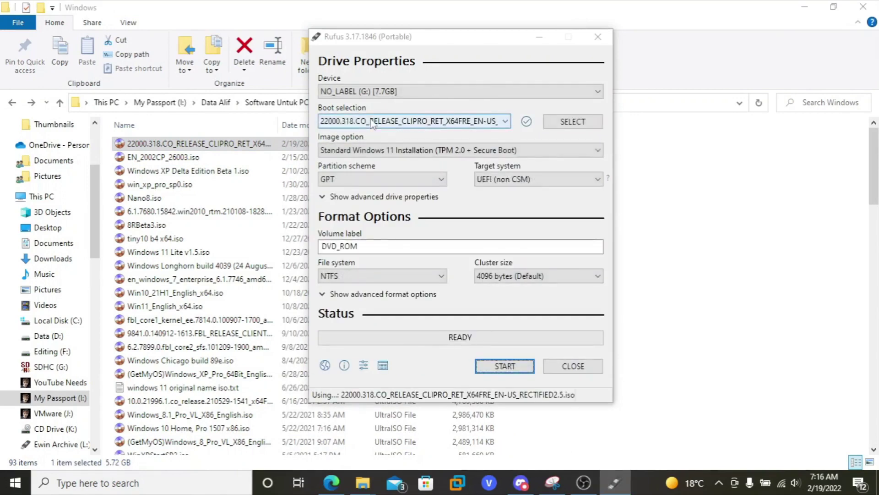
Target the 32 GB USB drive with Windows To Go and an MBR partition scheme.
left_click(401, 95)
left_click(395, 110)
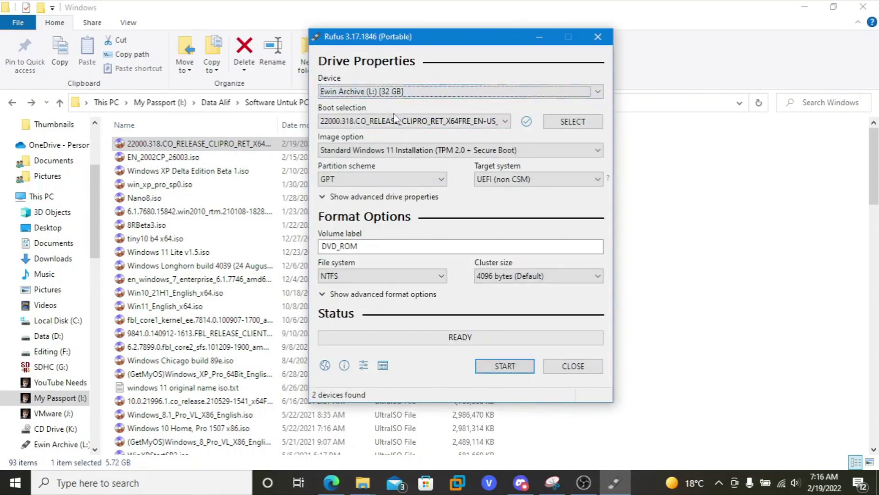
left_click(391, 150)
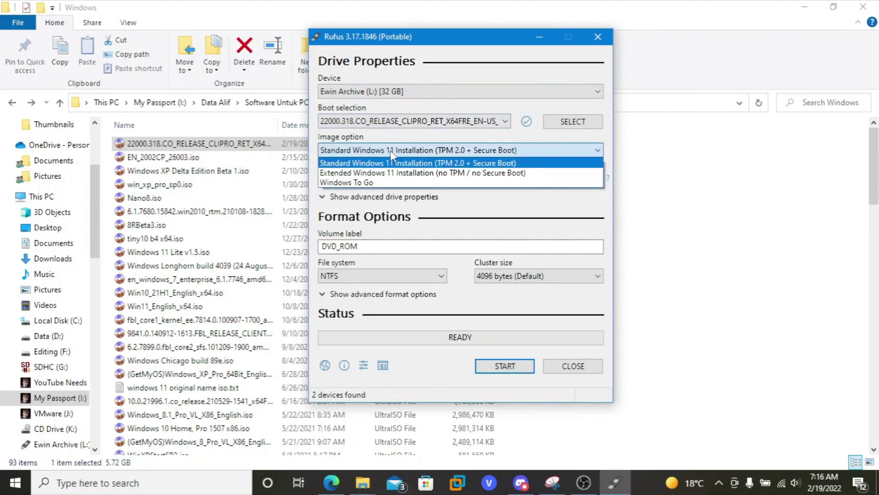
left_click(377, 183)
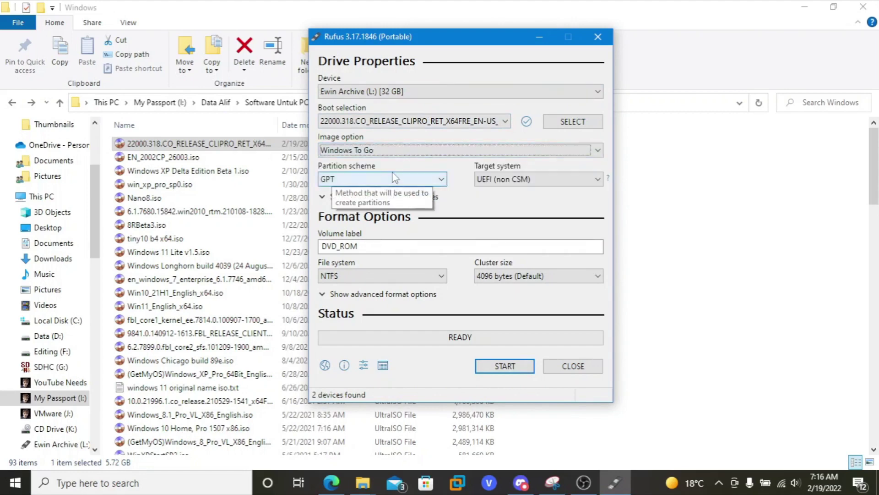
left_click(395, 178)
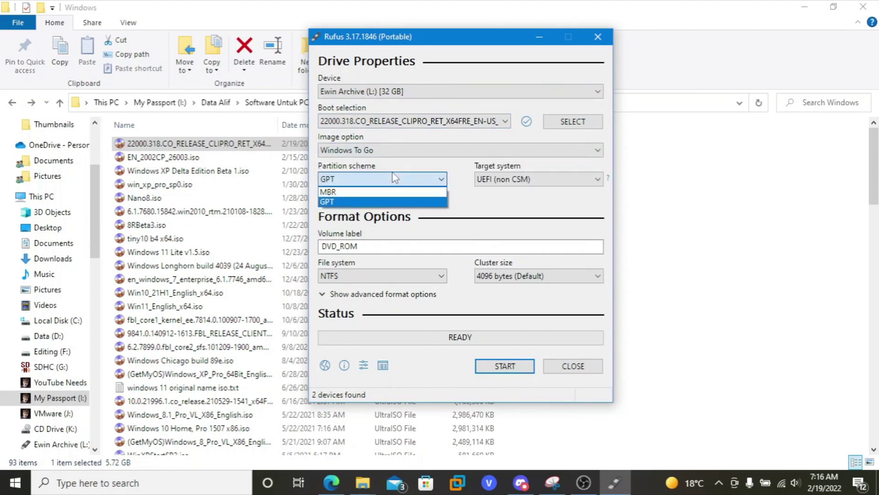
left_click(387, 195)
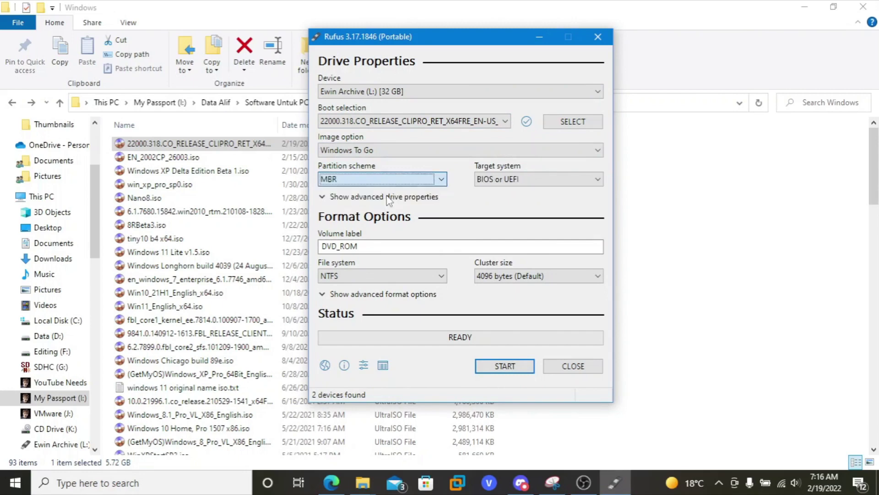
Set the volume label to Rectify11, show advanced format options, and move Rufus left.
left_click(371, 242)
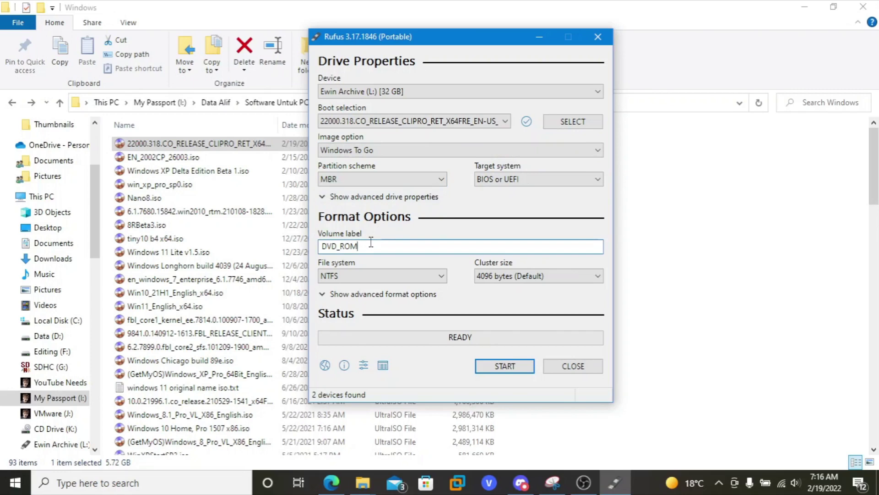
left_click(378, 296)
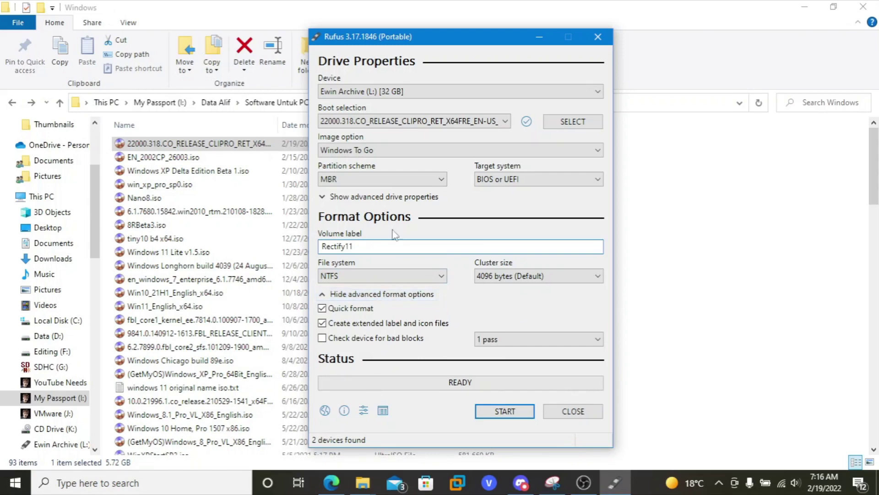
left_click_drag(415, 46, 225, 36)
Open the Rufus log, start writing, and confirm erasing the 32 GB drive.
left_click(194, 408)
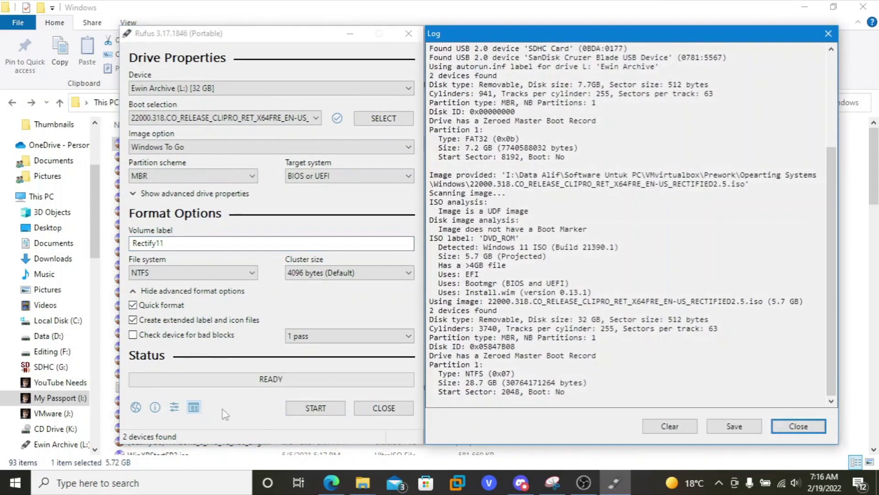
left_click(303, 408)
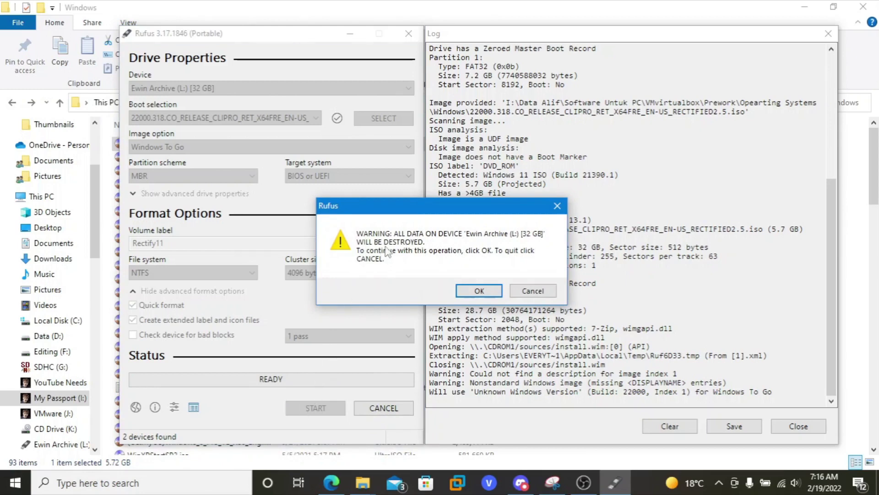
left_click(478, 291)
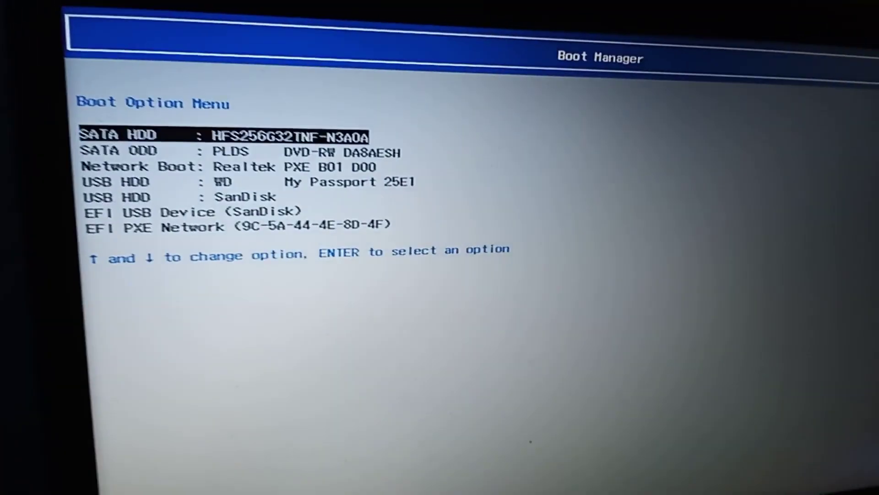
Highlight the USB HDD : SanDisk entry in the Boot Manager menu.
key("Down")
key("Down")
key("Down")
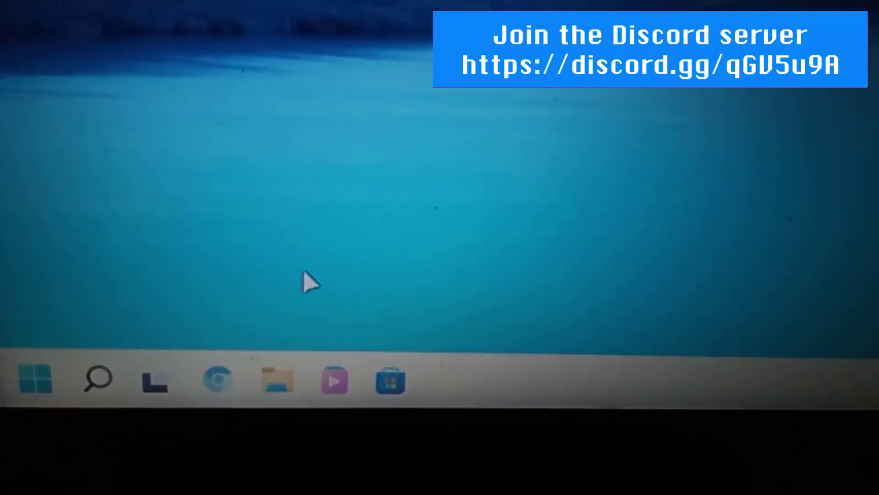
View the pinned apps in the Start menu, then close it.
left_click(25, 365)
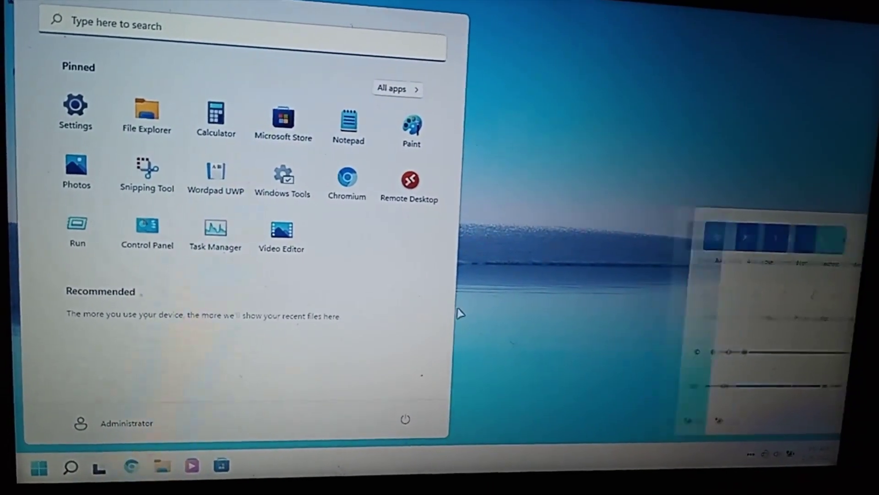
left_click(481, 305)
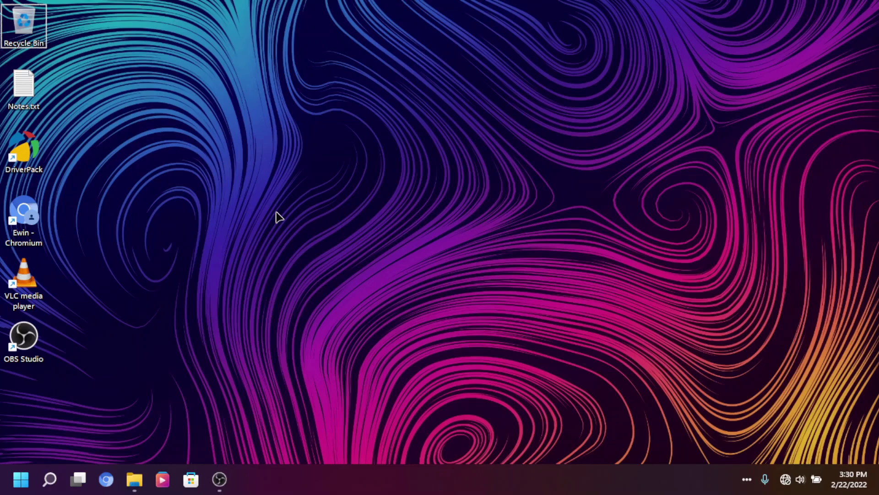
key("super+r")
type("winver")
key("Return")
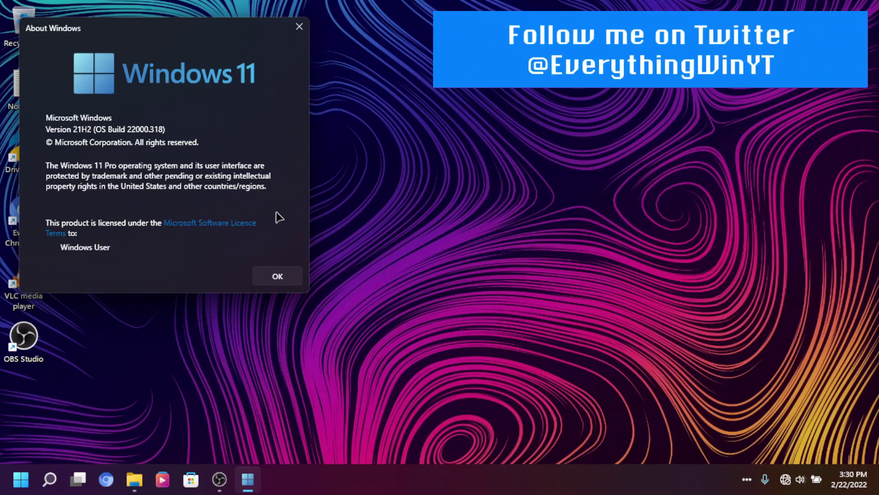
left_click(276, 280)
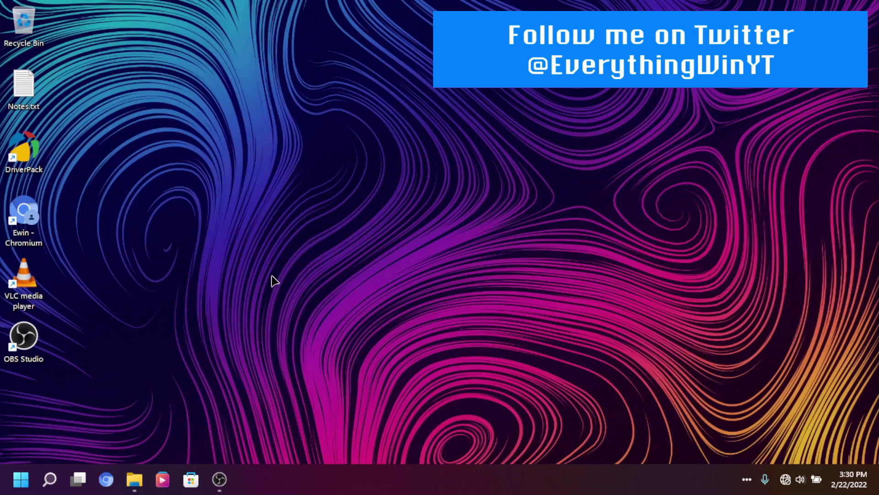
Launch Paint from the Start menu's Pinned apps.
left_click(305, 265)
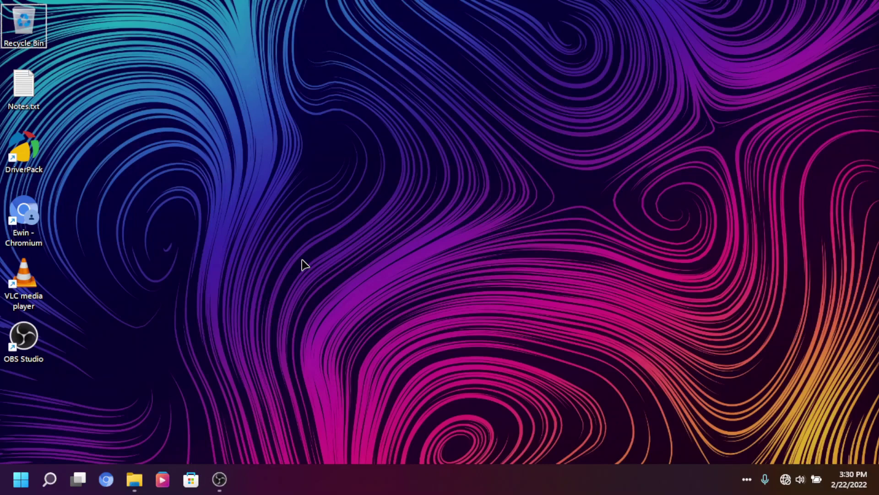
key("super")
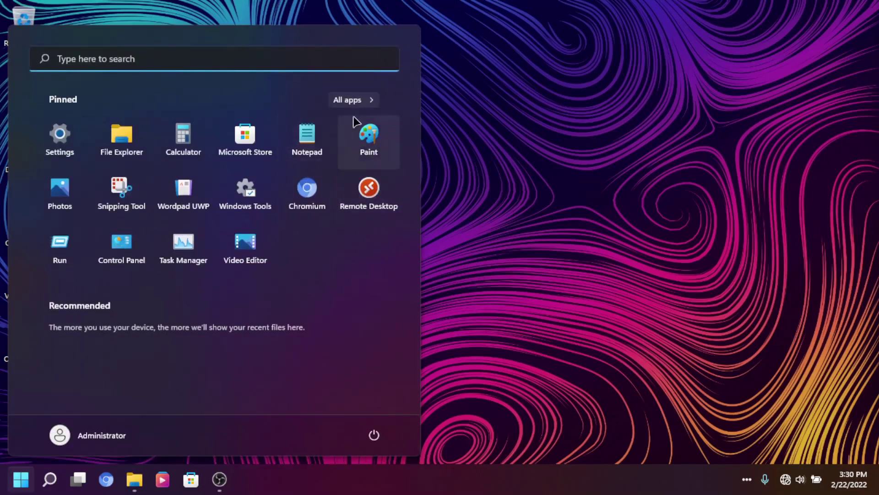
left_click(370, 146)
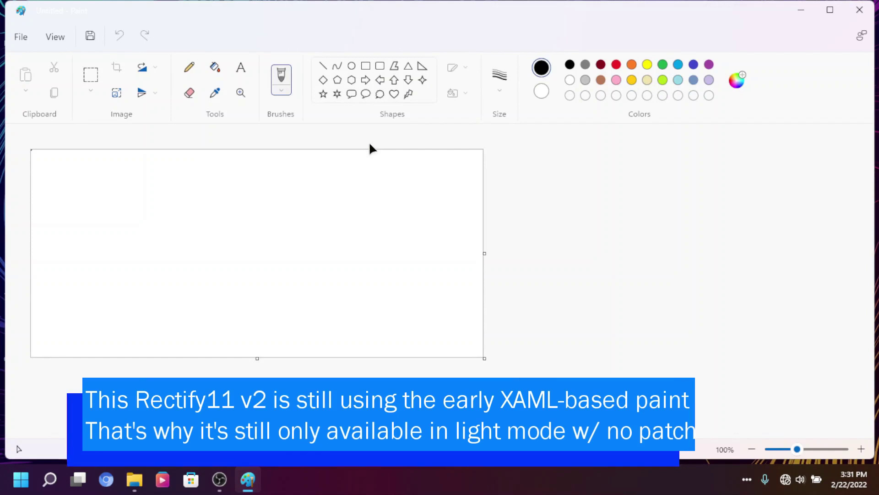
Maximize Paint, draw a red zigzag, then a gold rectangle around the right scribble.
double_click(432, 6)
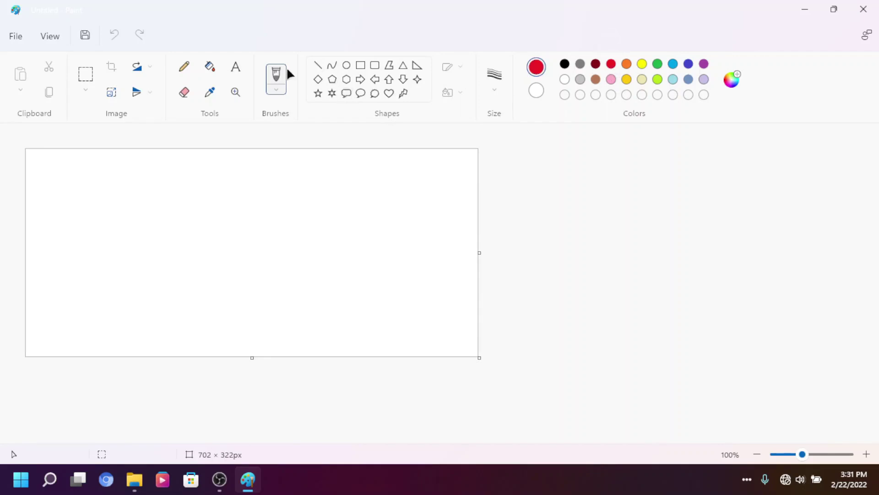
mouse_move(151, 235)
left_mouse_down()
mouse_move(222, 179)
mouse_move(310, 234)
mouse_move(390, 218)
left_mouse_up()
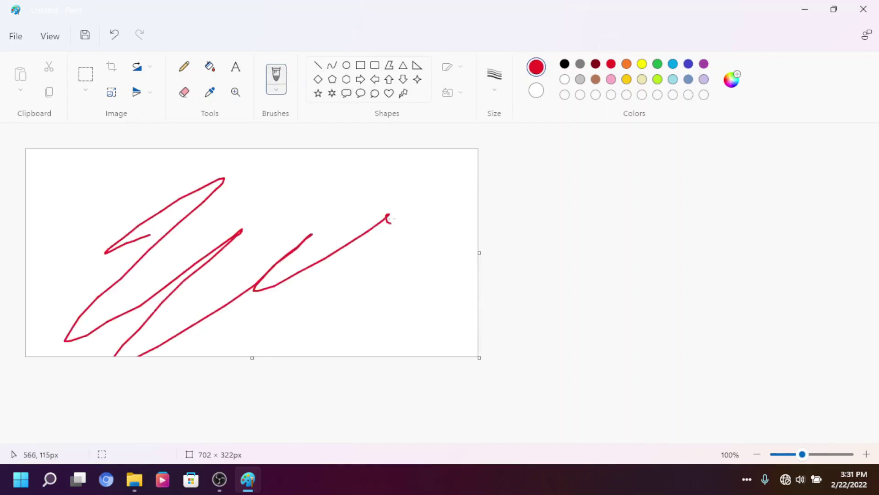
left_click(360, 65)
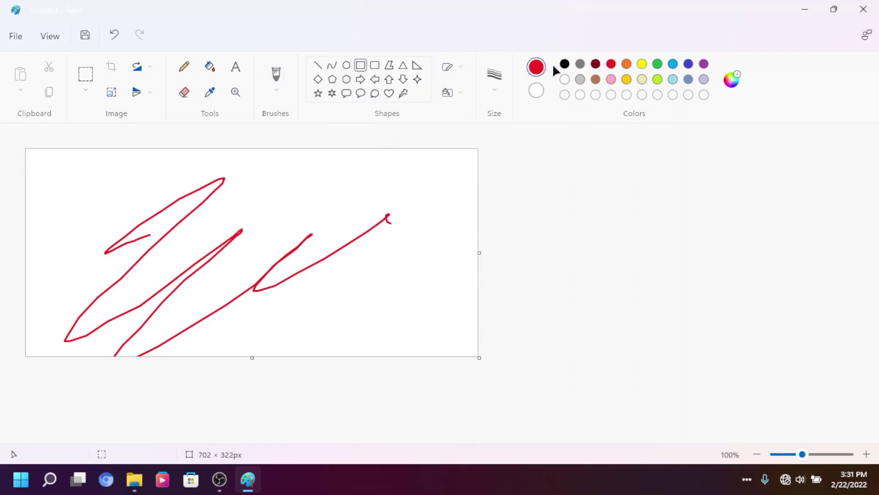
left_click(626, 79)
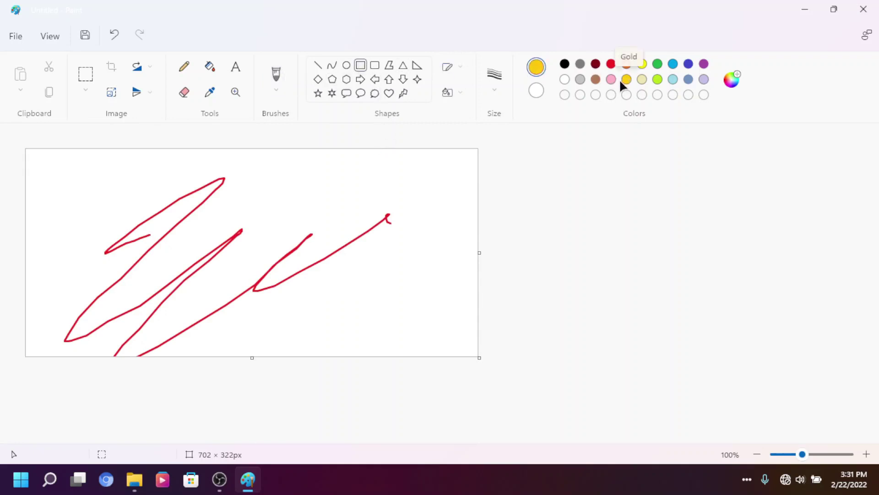
left_click_drag(280, 174, 414, 285)
Fill the inside of the gold rectangle with green.
left_click(205, 71)
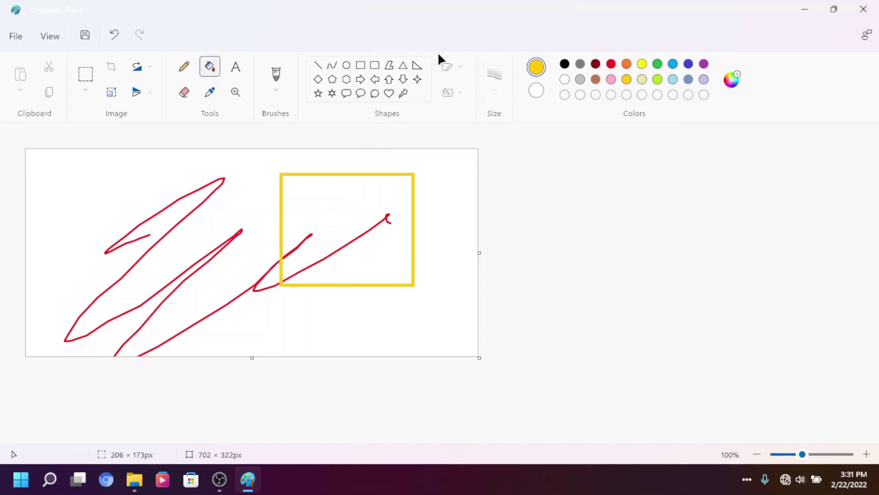
left_click(657, 63)
left_click(376, 192)
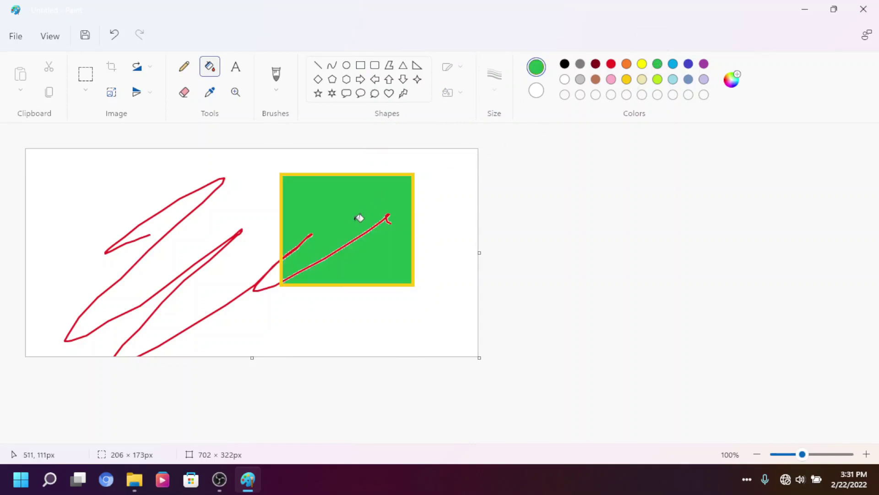
Restore and re-maximize Paint, then close it choosing Don't save.
left_click(834, 10)
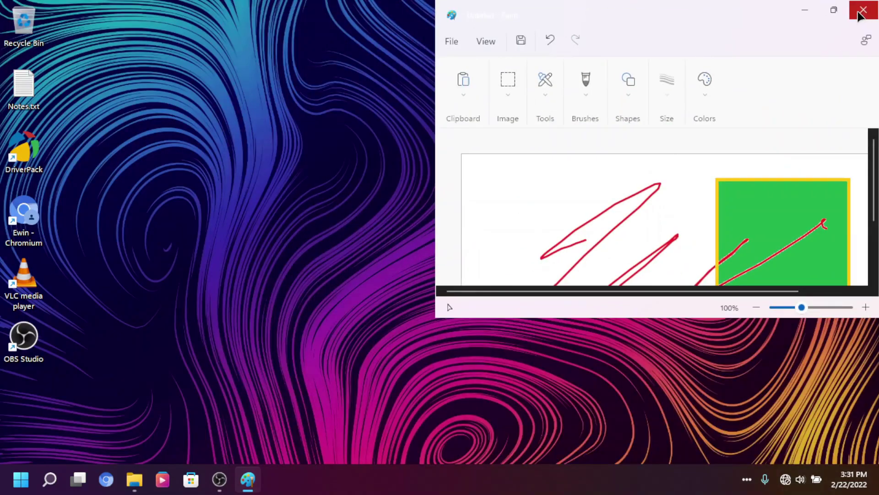
double_click(763, 21)
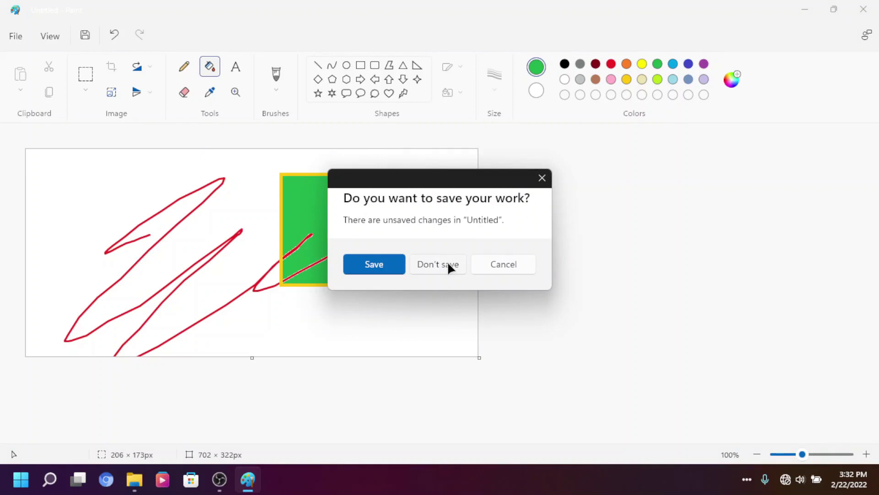
left_click(448, 267)
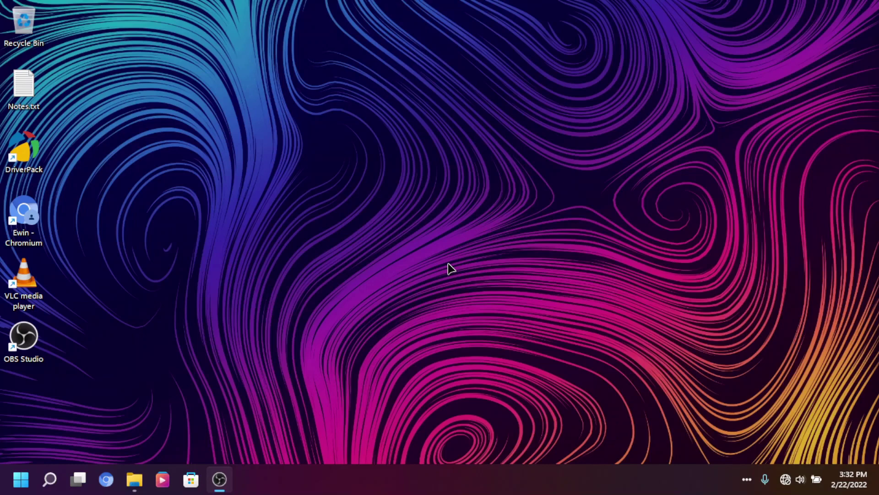
Launch Notepad from Start, place it left of centre, and type 'Yada yada yada'.
key("super")
left_click(314, 156)
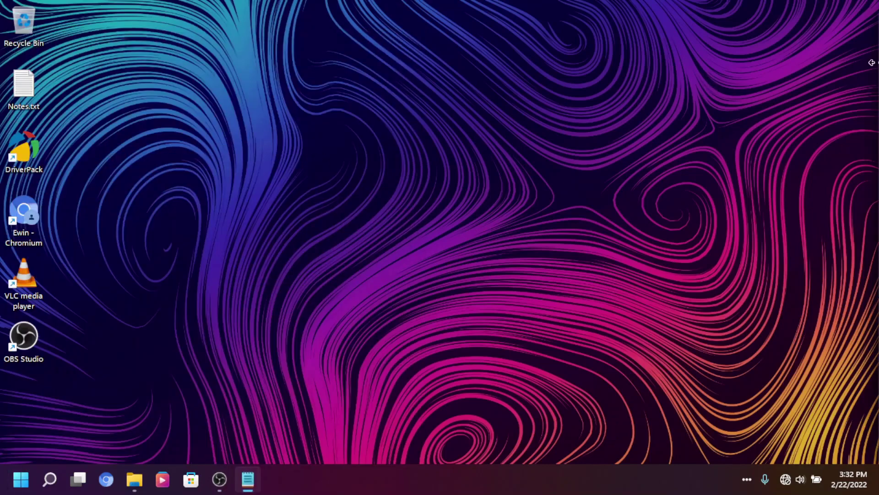
left_click_drag(878, 89, 322, 21)
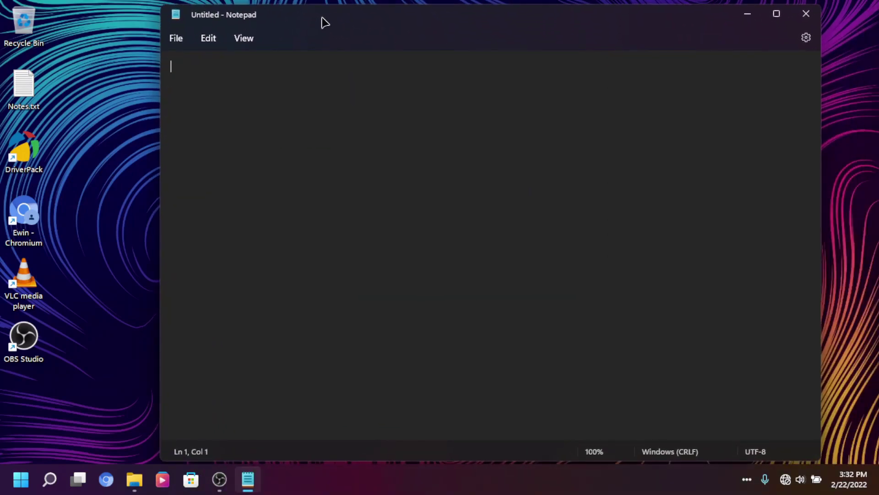
type("Yada yada yada")
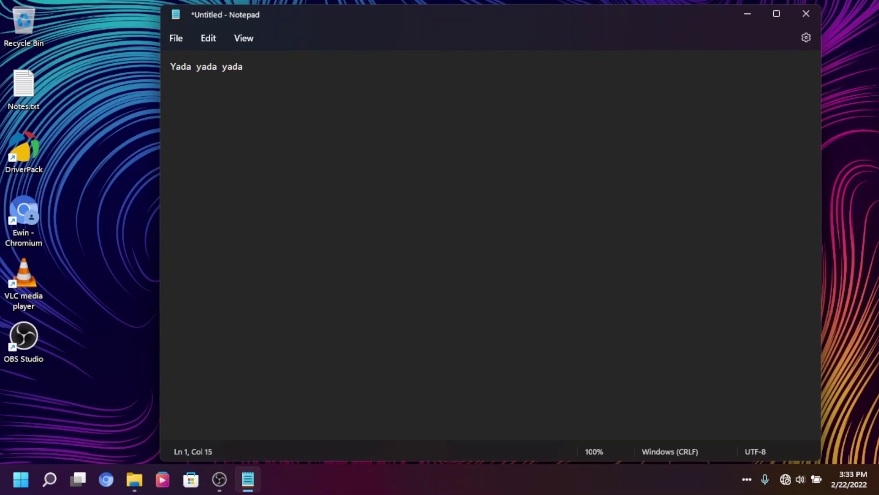
Browse the File and View menus without changing anything.
left_click(182, 42)
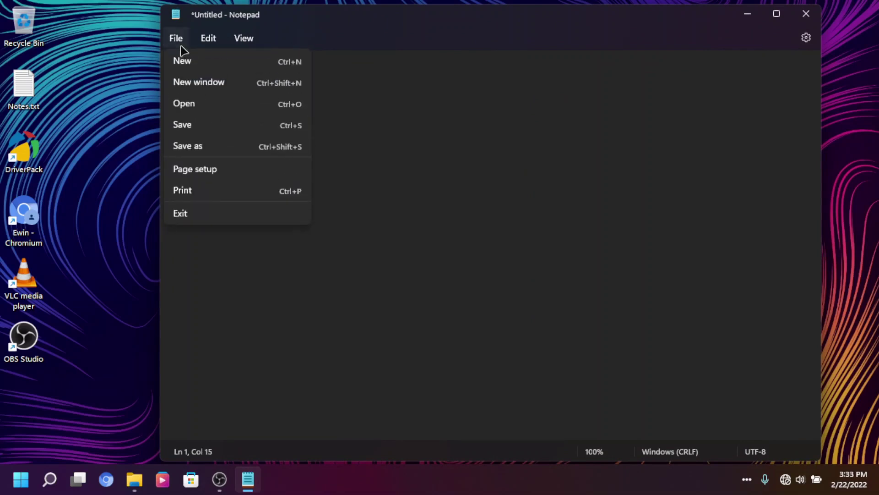
left_click(235, 40)
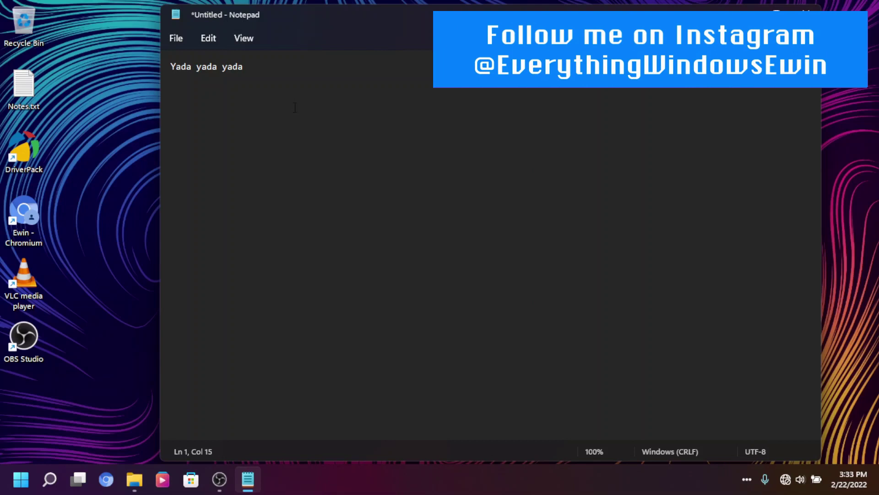
left_click(243, 38)
mouse_move(346, 54)
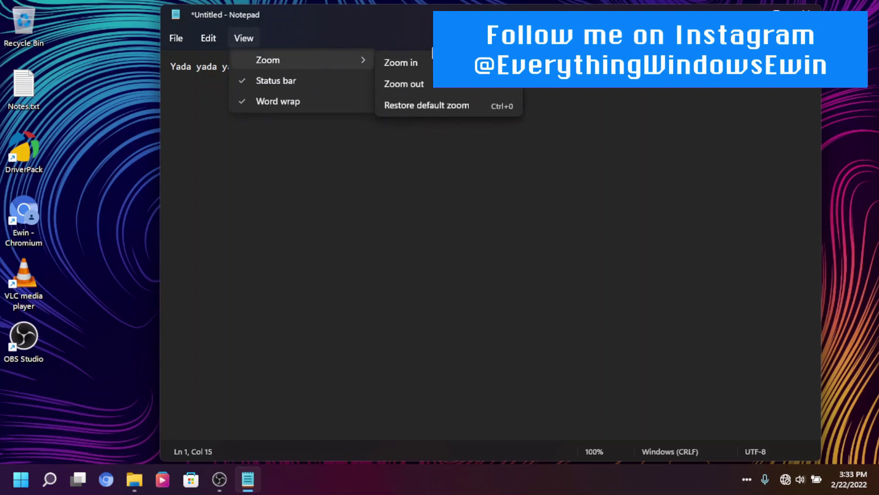
key("Escape")
key("Escape")
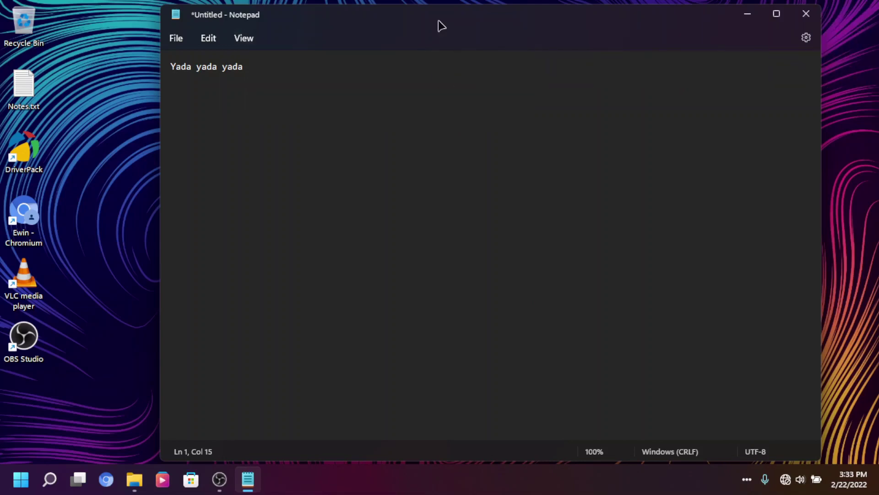
Zoom the text to 240% and about 490%, then back through 160% to 100%.
key("ctrl+plus")
key("ctrl+plus")
key("ctrl+plus")
key("ctrl+plus")
key("ctrl+plus")
key("ctrl+plus")
key("ctrl+plus")
key("ctrl+plus")
key("ctrl+plus")
key("ctrl+plus")
key("ctrl+plus")
key("ctrl+plus")
key("ctrl+plus")
key("ctrl+plus")
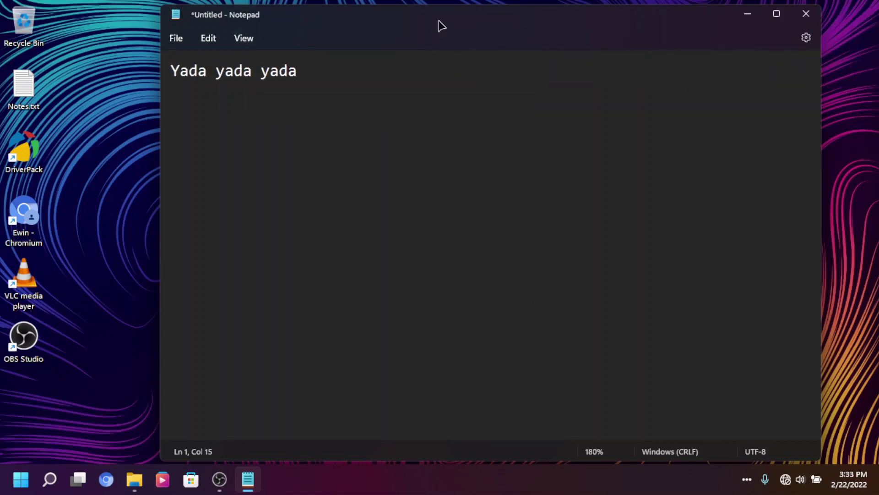
key("ctrl+plus")
key("ctrl+plus")
key("ctrl+plus")
key("ctrl+plus")
key("ctrl+plus")
key("ctrl+plus")
key("ctrl+plus")
key("ctrl+plus")
key("ctrl+plus")
key("ctrl+plus")
key("ctrl+plus")
key("ctrl+plus")
key("ctrl+plus")
key("ctrl+plus")
key("ctrl+plus")
key("ctrl+plus")
key("ctrl+plus")
key("ctrl+plus")
key("ctrl+plus")
key("ctrl+plus")
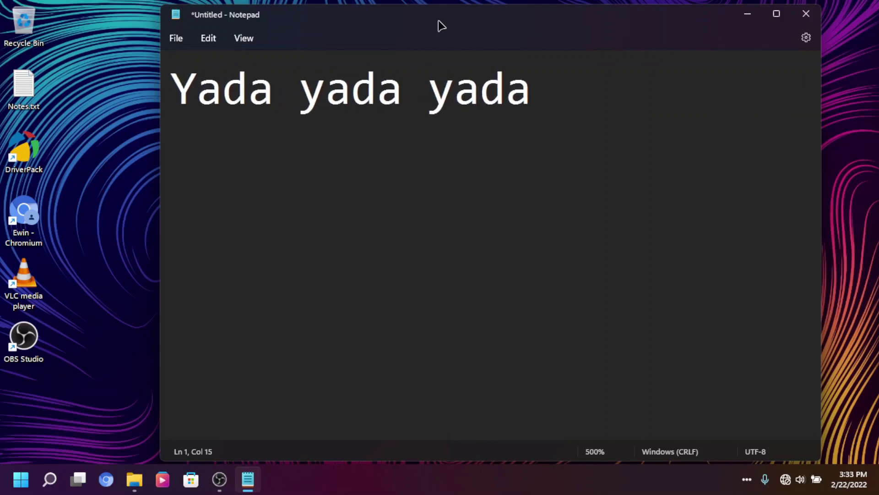
key("ctrl+minus")
key("ctrl+minus")
key("ctrl+minus")
key("ctrl+minus")
key("ctrl+minus")
key("ctrl+minus")
key("ctrl+minus")
key("ctrl+minus")
key("ctrl+minus")
key("ctrl+minus")
key("ctrl+minus")
key("ctrl+minus")
key("ctrl+minus")
key("ctrl+minus")
key("ctrl+minus")
key("ctrl+minus")
key("ctrl+minus")
key("ctrl+minus")
key("ctrl+minus")
key("ctrl+minus")
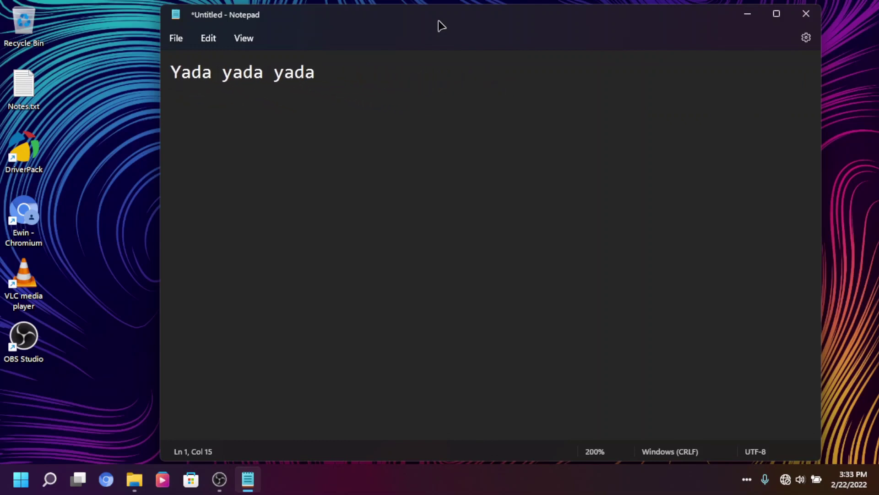
key("ctrl+minus")
key("ctrl+minus")
key("ctrl+minus")
key("ctrl+minus")
key("ctrl+minus")
key("ctrl+minus")
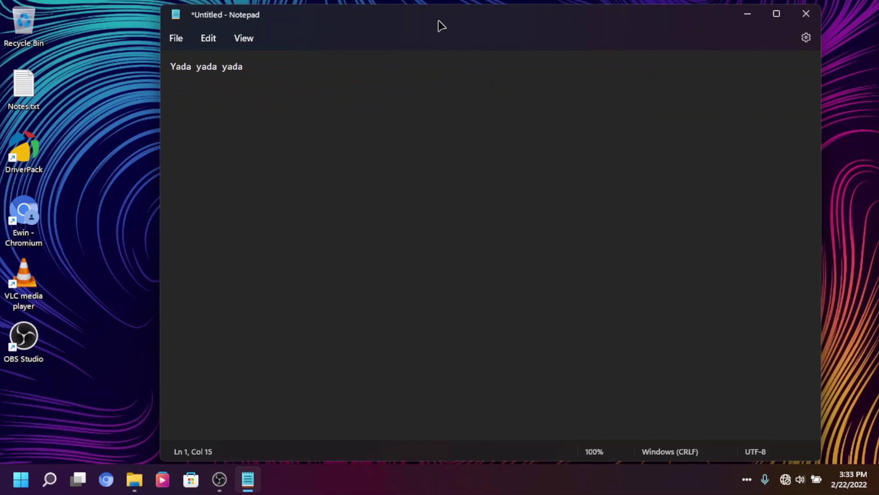
Look over Notepad's App theme and Font settings, then close it without saving the Yada yada yada note.
left_click(805, 38)
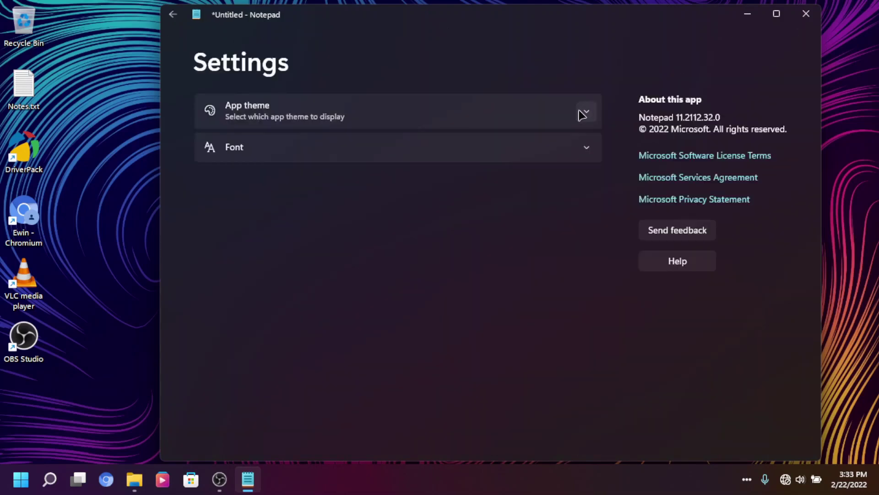
left_click(584, 112)
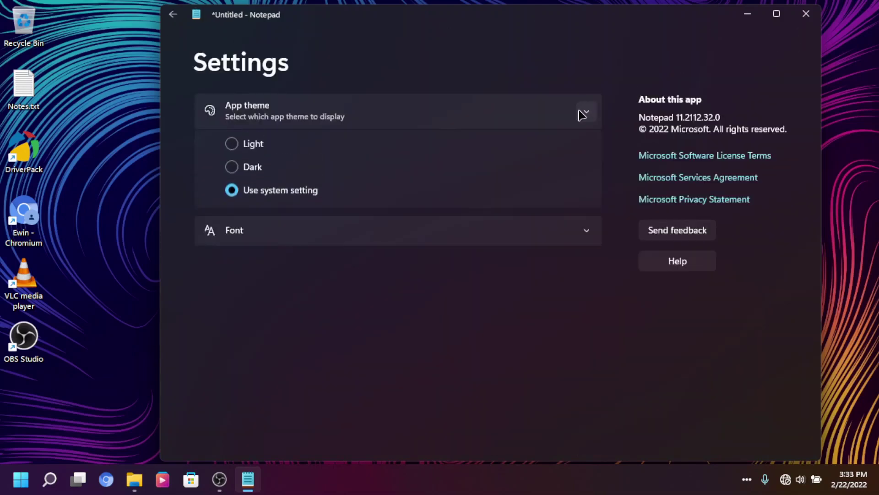
left_click(525, 234)
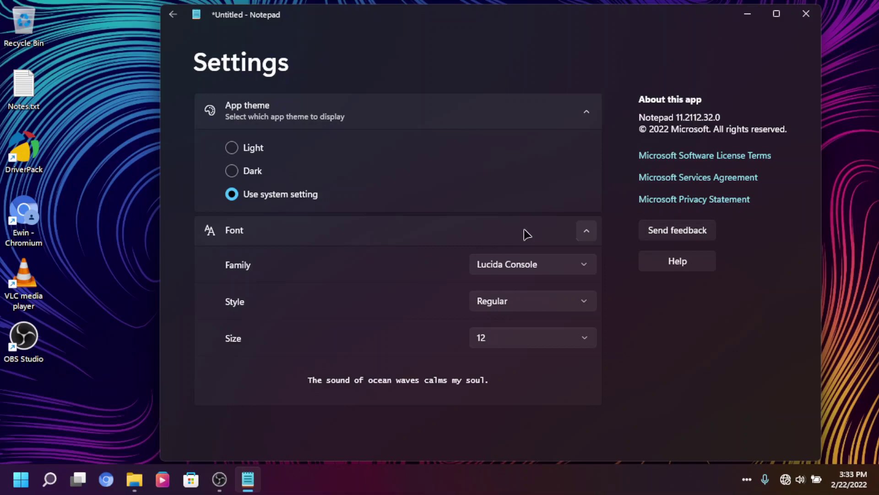
left_click(802, 17)
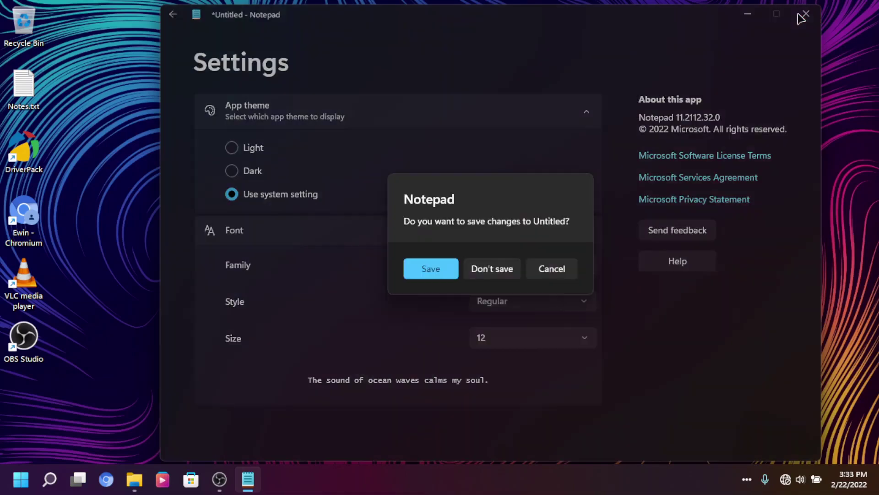
left_click(513, 272)
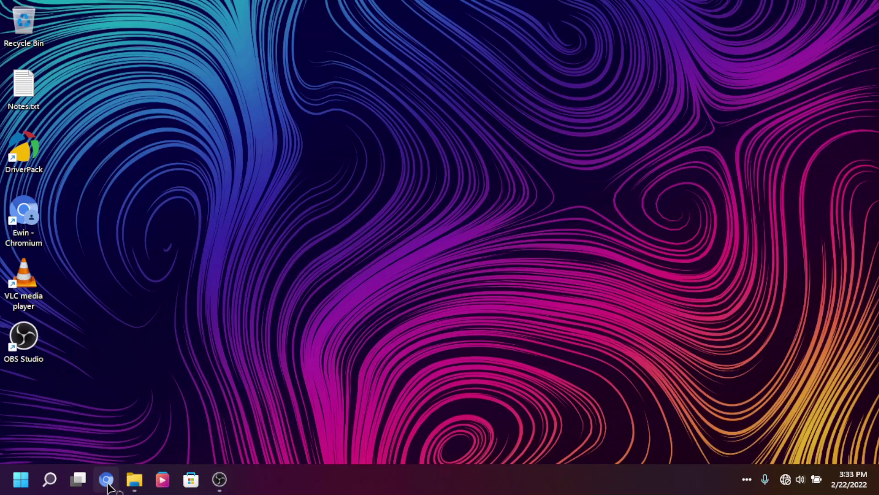
Launch Chromium from the taskbar to reach its Who's using Chromium? picker.
left_click(129, 484)
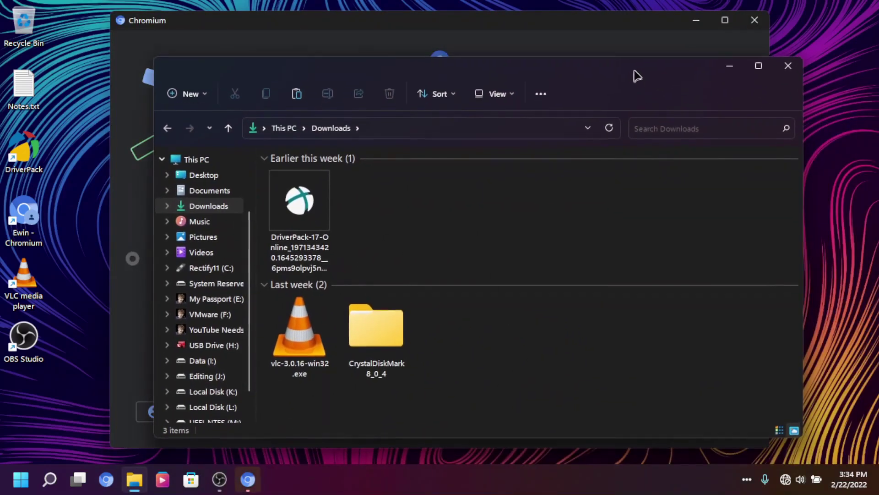
Bring up Downloads in File Explorer and check its View layout choices without changing them.
left_click_drag(638, 76, 637, 74)
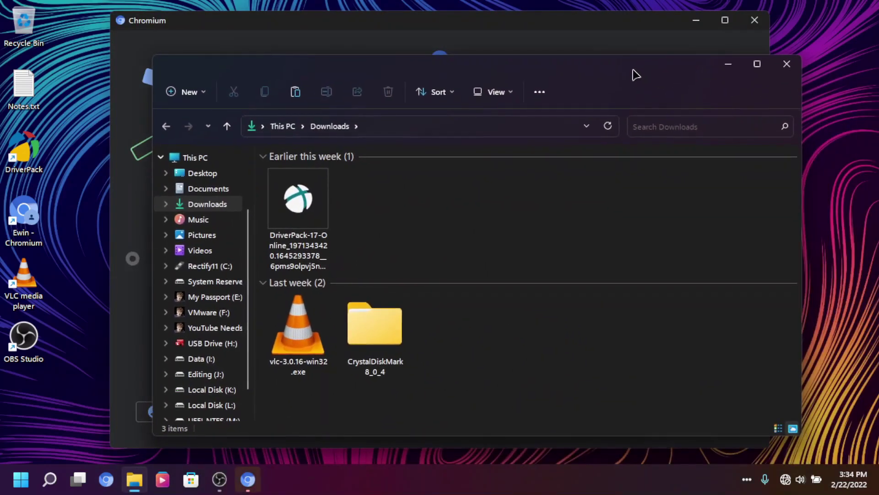
left_click(511, 94)
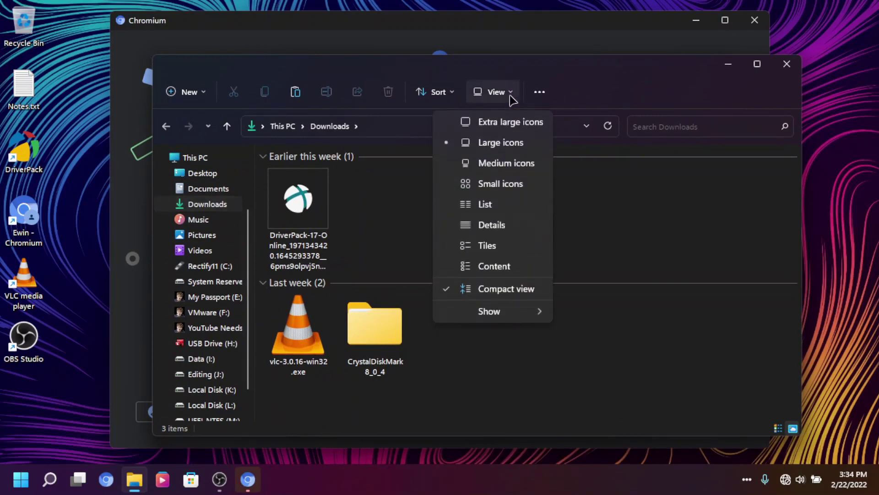
left_click(564, 88)
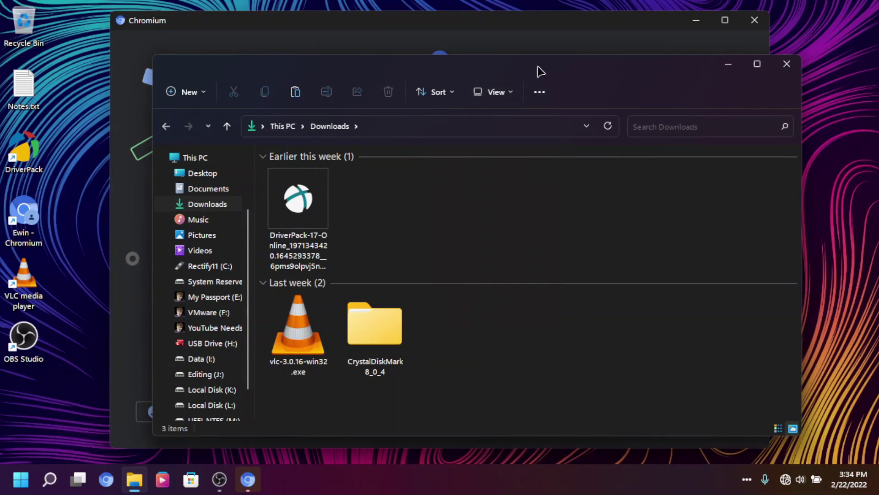
Start Chromium with the second profile and go to Discord via 'disco' in the address bar.
left_click_drag(537, 66, 475, 84)
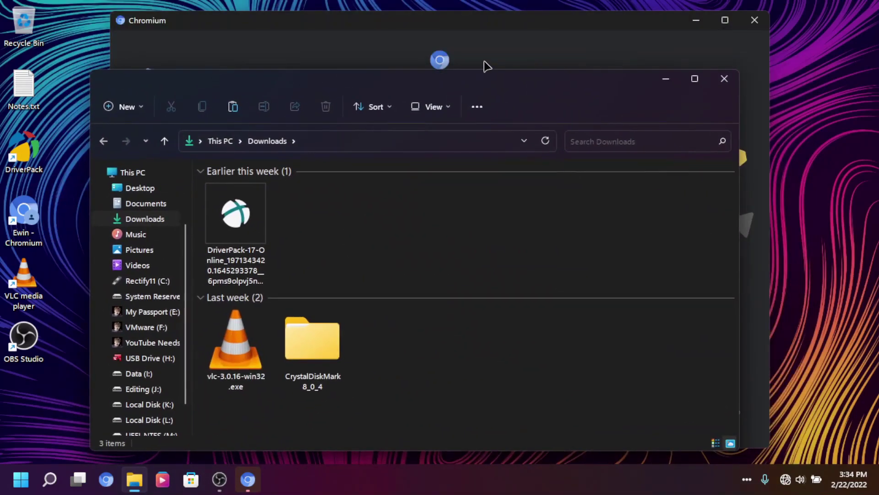
left_click(486, 66)
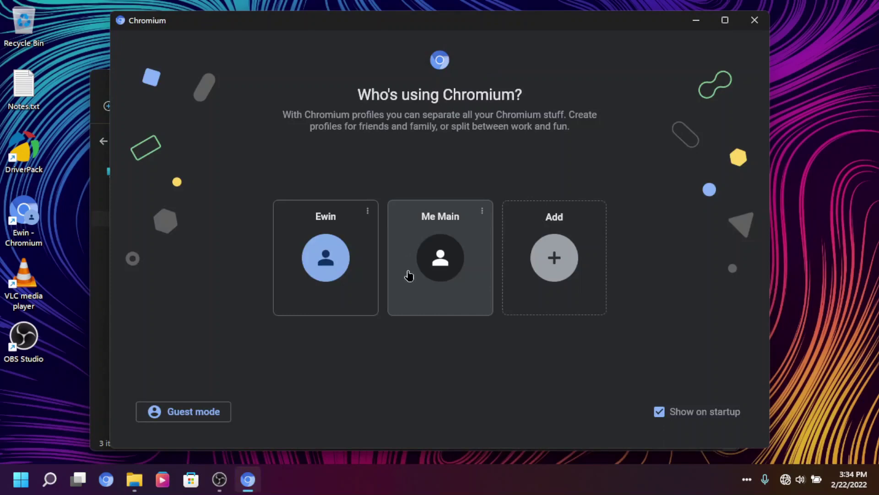
left_click(408, 273)
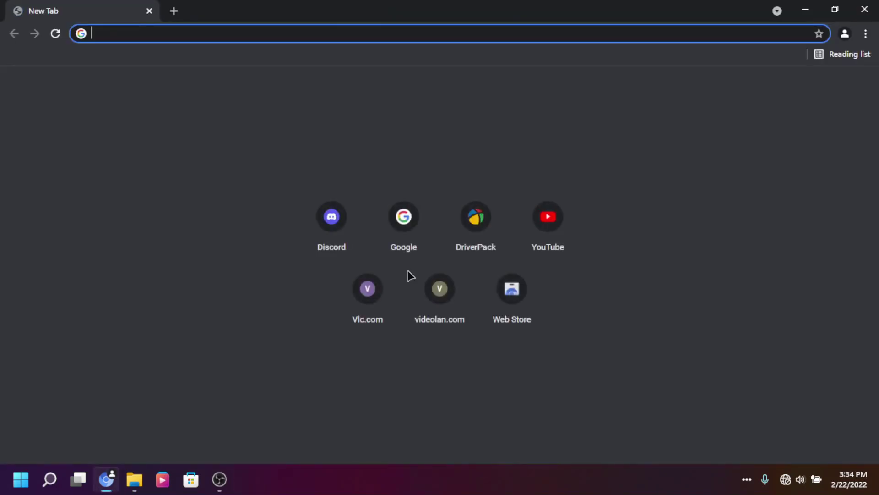
type("disco")
key("Return")
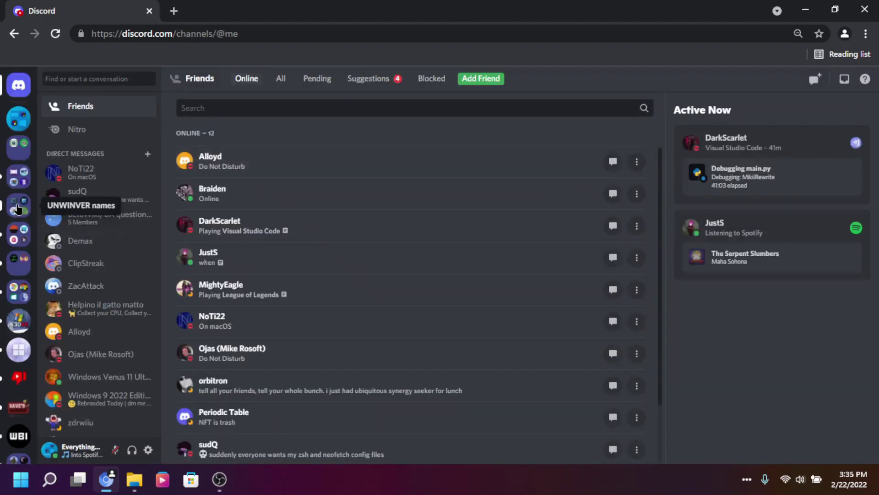
Open the RectifyWin server, restore the browser to a window, and bring Downloads forward.
left_click(17, 209)
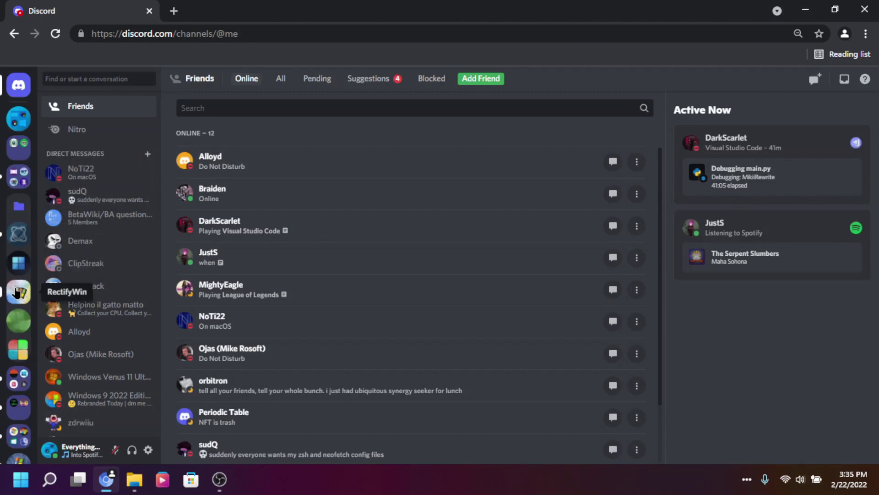
left_click(17, 292)
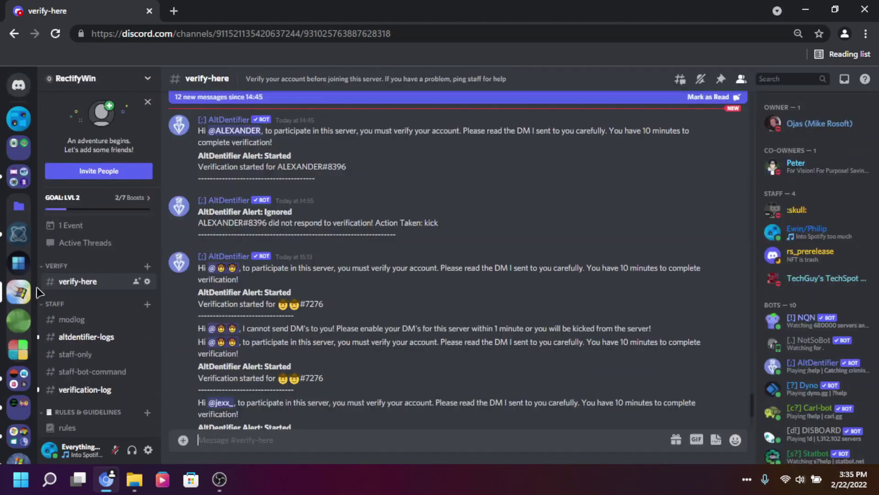
double_click(353, 11)
key("super+e")
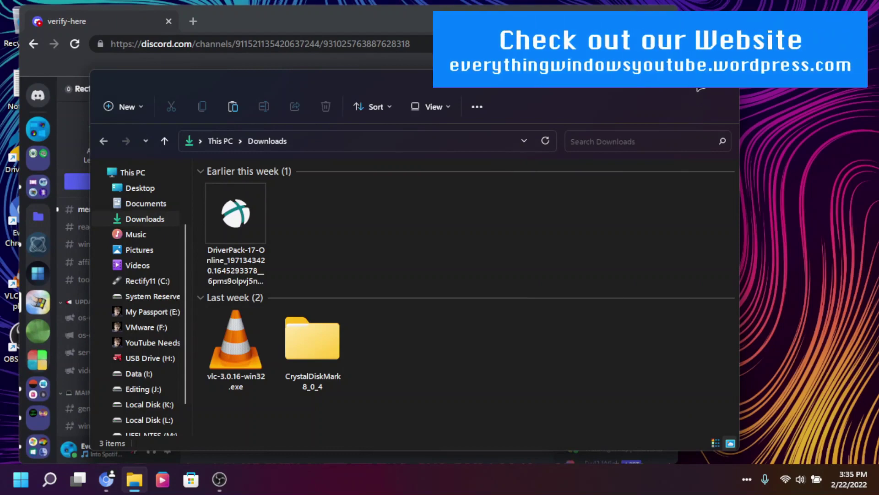
Snap Downloads to the right half and the Discord browser into the large left area.
mouse_move(695, 81)
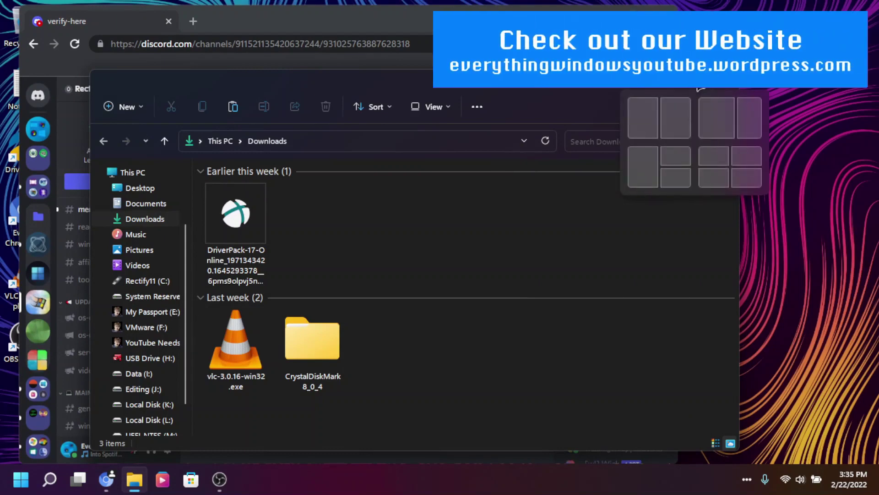
left_click(743, 115)
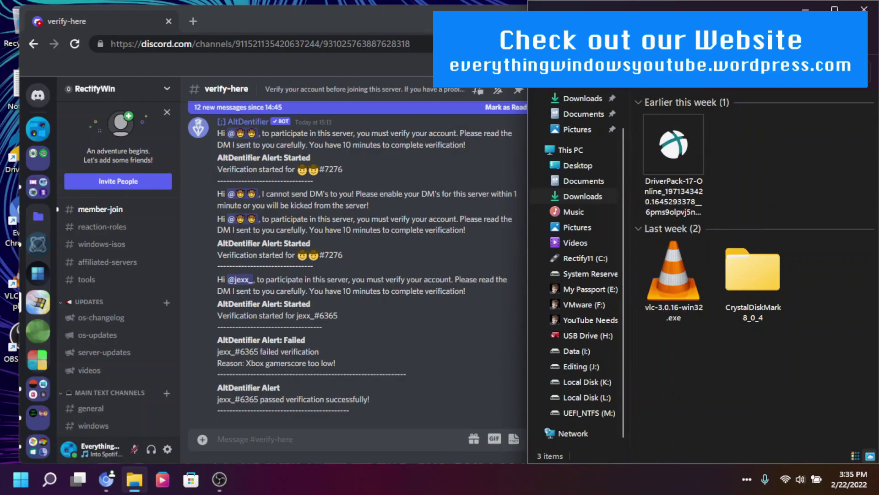
key("alt+Tab")
mouse_move(636, 14)
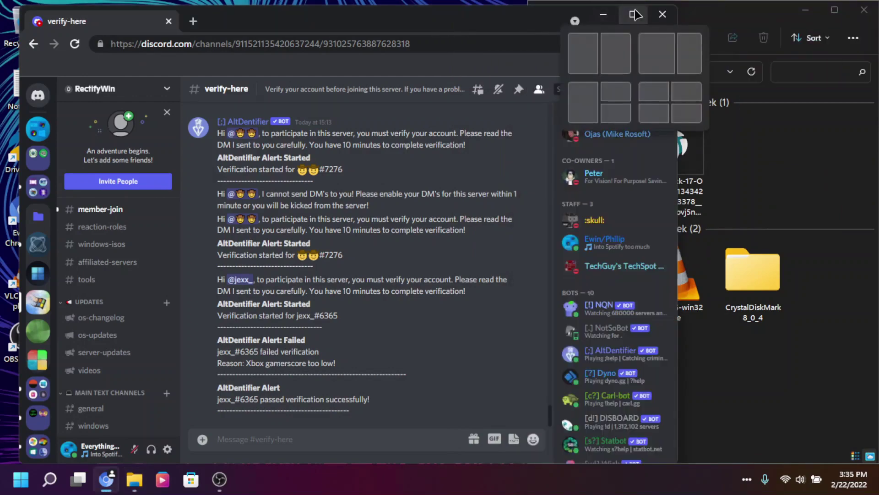
left_click(652, 50)
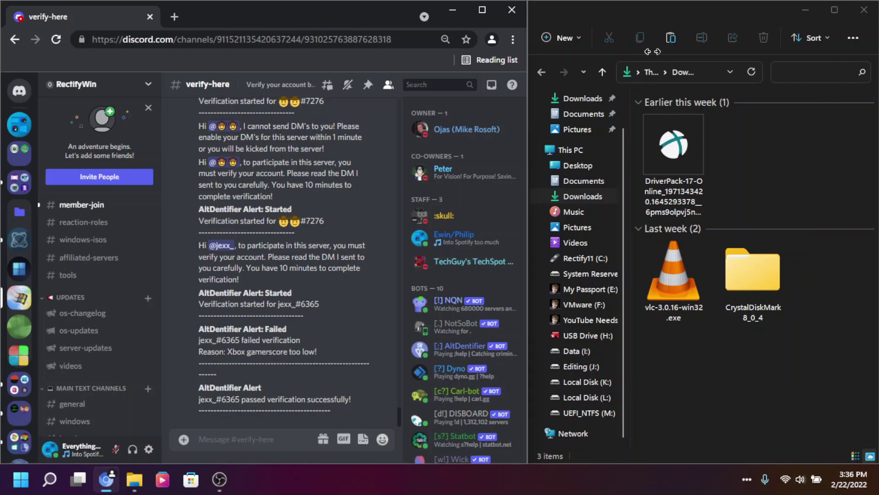
Unsnap and minimize the browser, and move Downloads toward the screen centre.
key("super+Down")
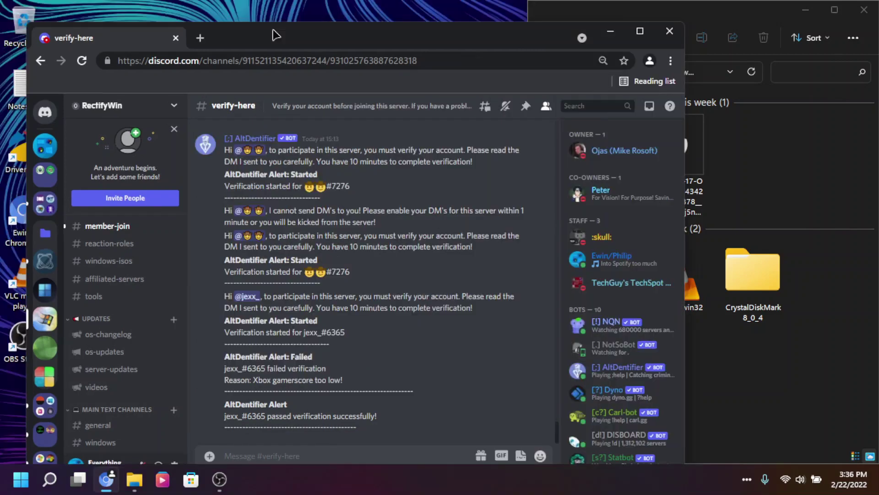
left_click(614, 31)
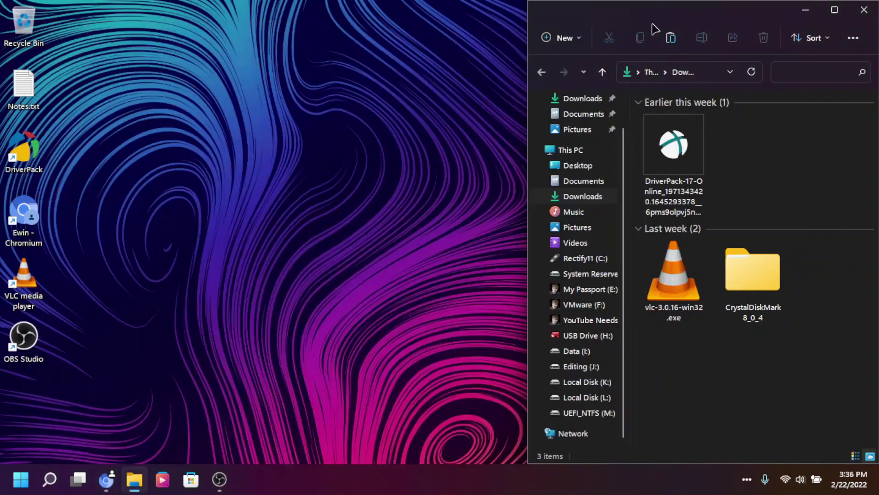
left_click_drag(696, 15, 533, 68)
Minimize Downloads and launch Control Panel with 'control' in the Run box.
key("super+Down")
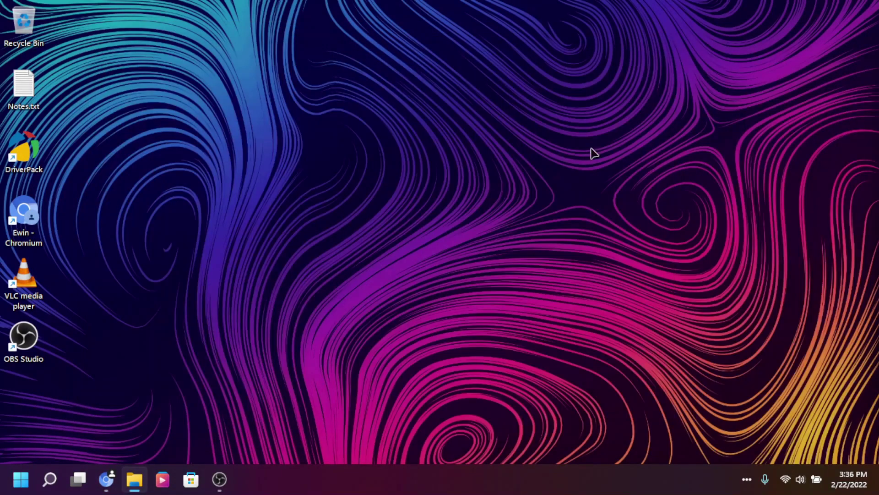
left_click(346, 242)
key("super+r")
type("control")
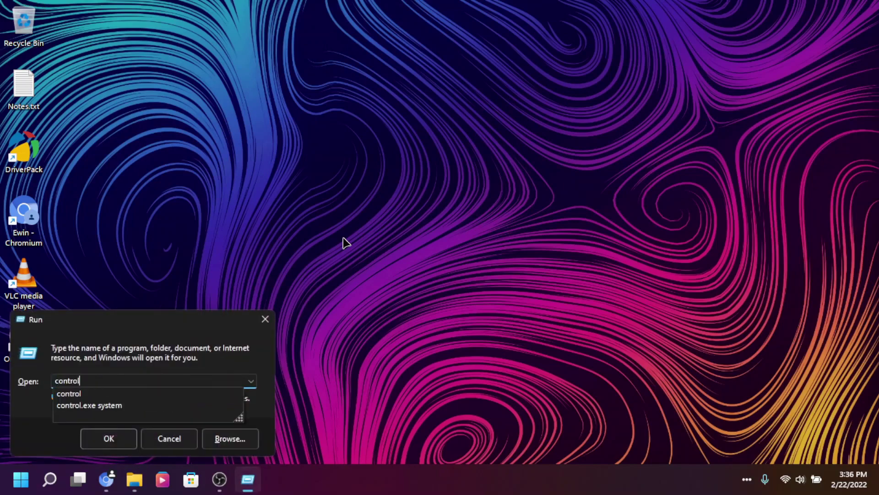
key("Return")
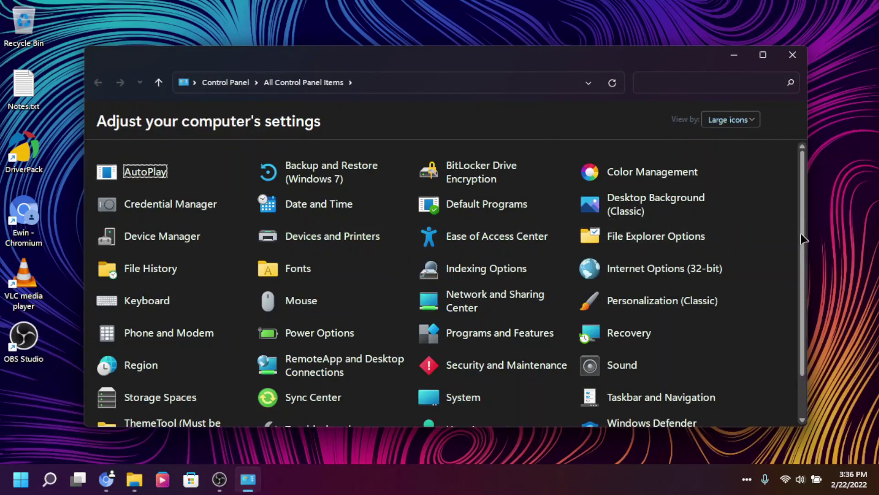
Scroll through All Control Panel Items in Large icons view, then bring up Start.
left_click_drag(803, 238, 808, 289)
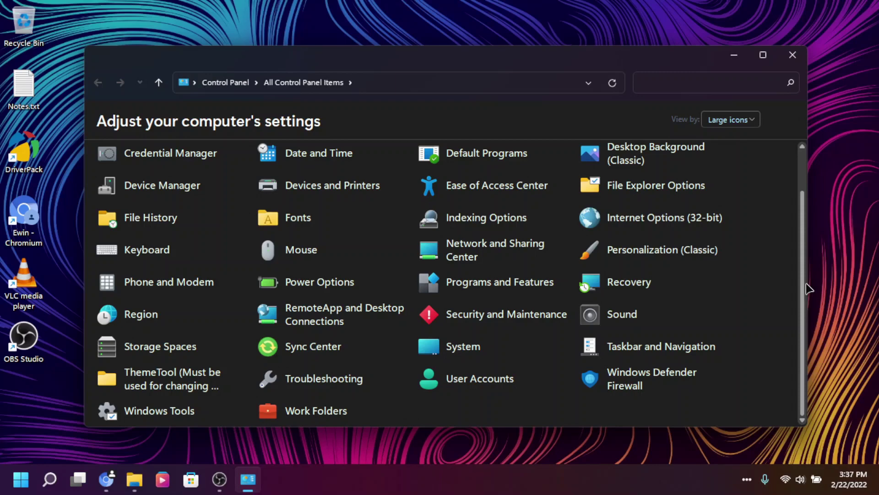
scroll(808, 288, "up", 1)
key("super")
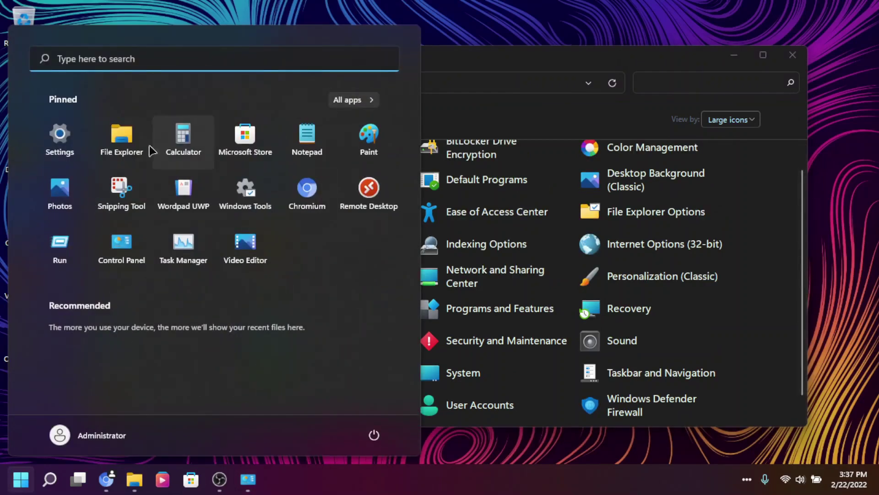
Apply the Glow theme in maximized Settings' Personalization page and view the purple desktop.
left_click(60, 138)
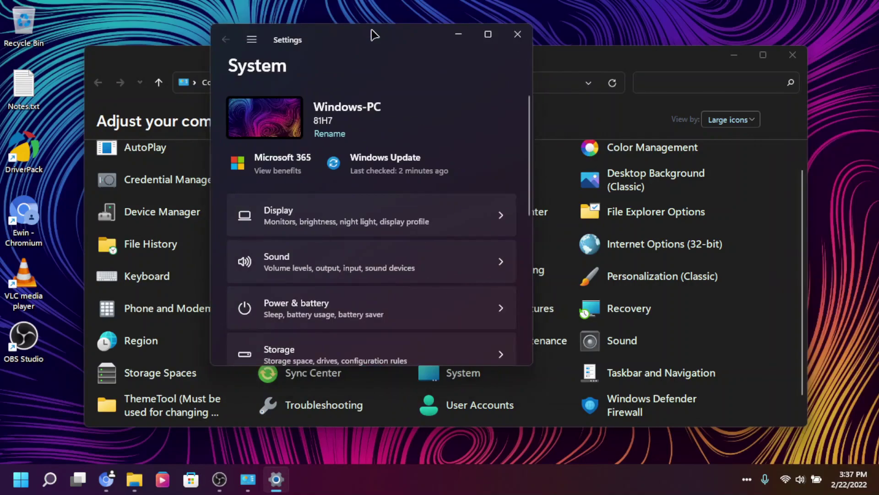
left_click(450, 29)
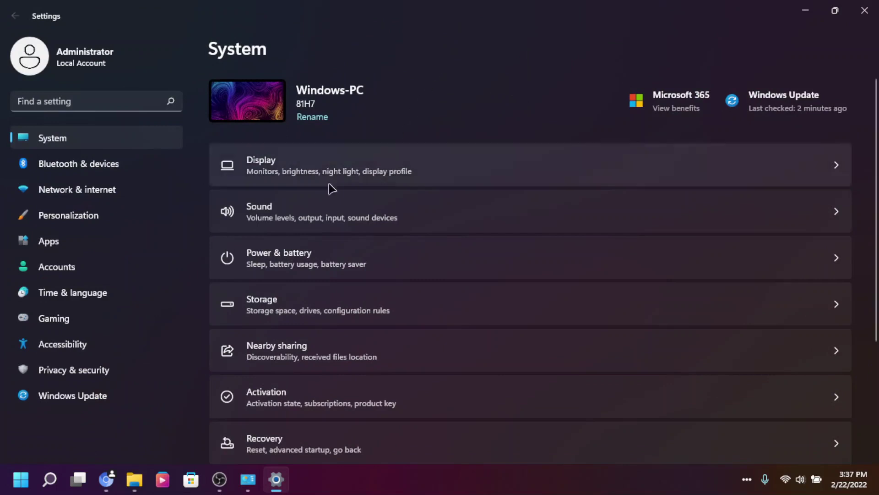
left_click(158, 223)
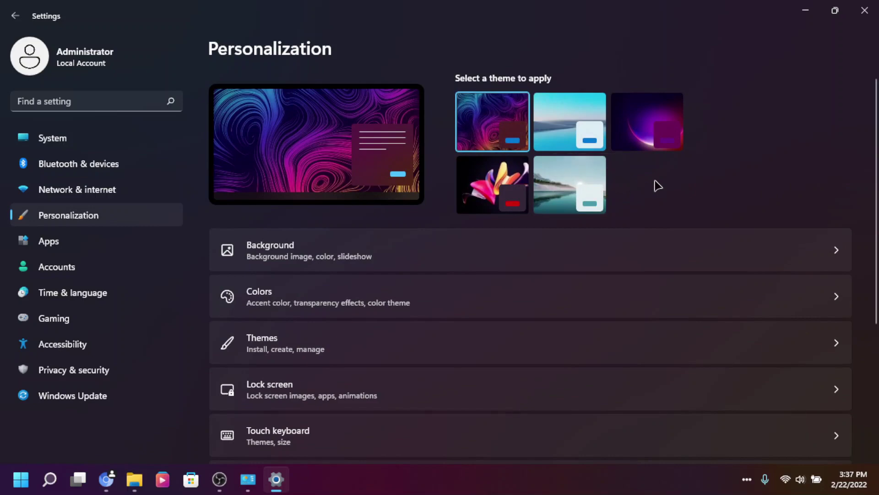
left_click(652, 135)
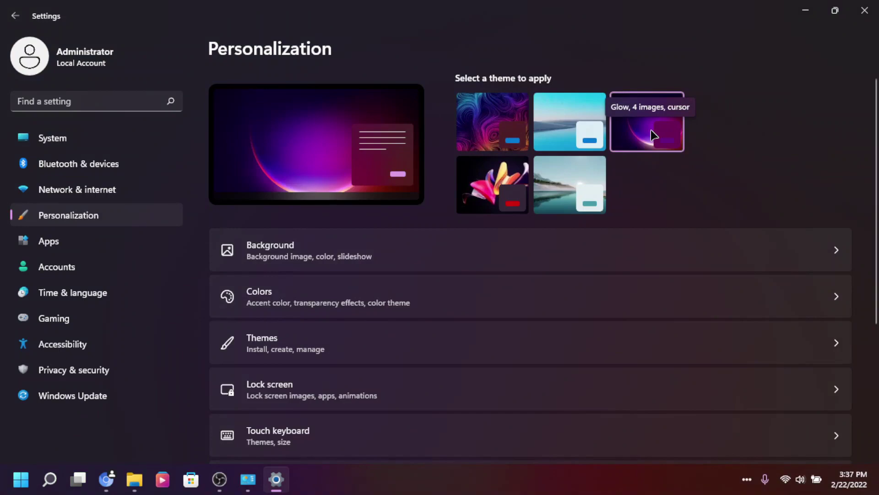
key("super+d")
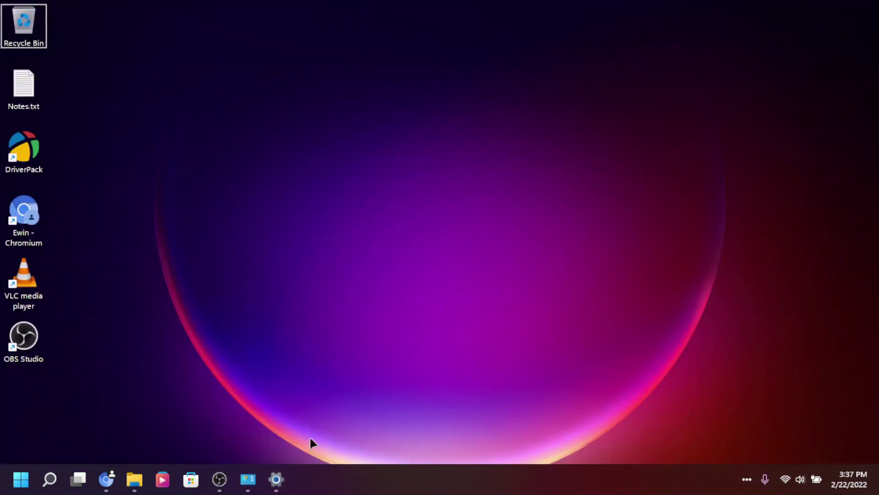
Return to Settings from the desktop to switch to the light Sunrise lake theme.
key("super+d")
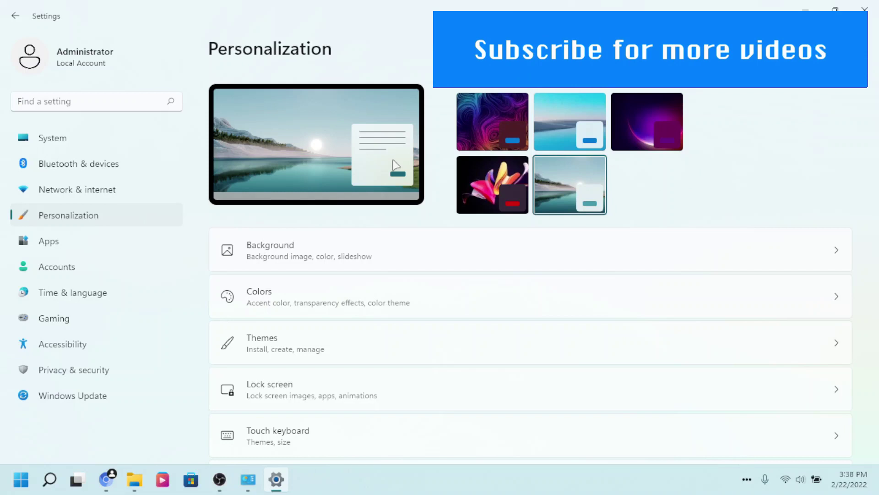
Reapply the Windows (dark) theme and dismiss the ModernFlyoutsHost application error.
left_click(466, 130)
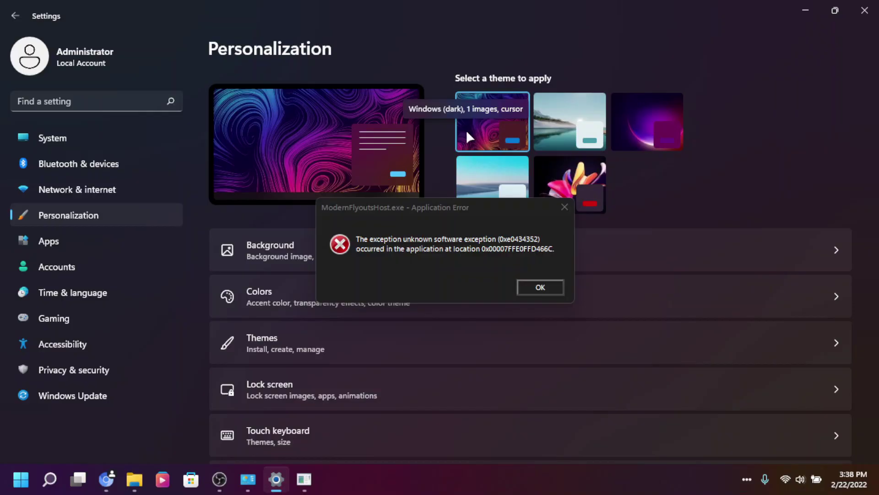
left_click(522, 286)
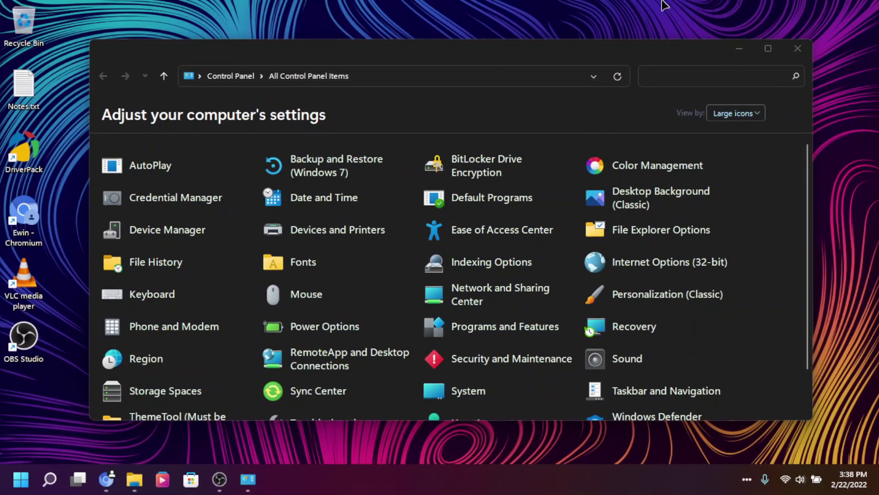
left_click(798, 49)
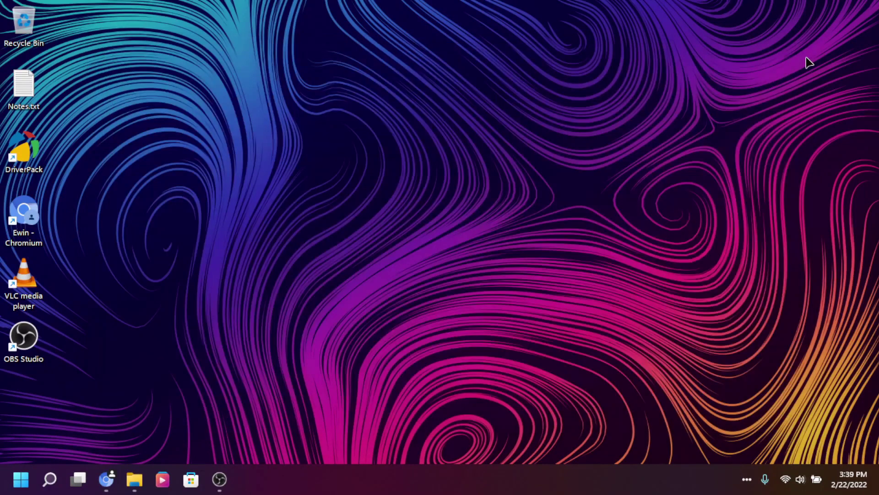